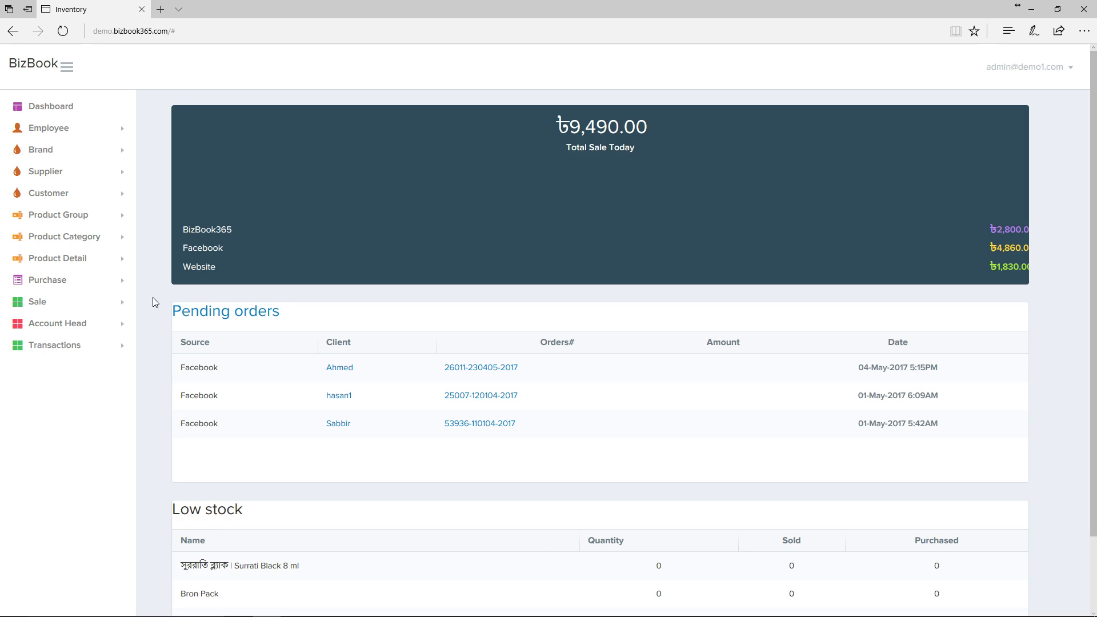
- Sign out of the current account and load the demo site's welcome page by trimming signin from the address
{"action": "left_click", "coordinate": [1028, 68]}
{"action": "left_click", "coordinate": [994, 113]}
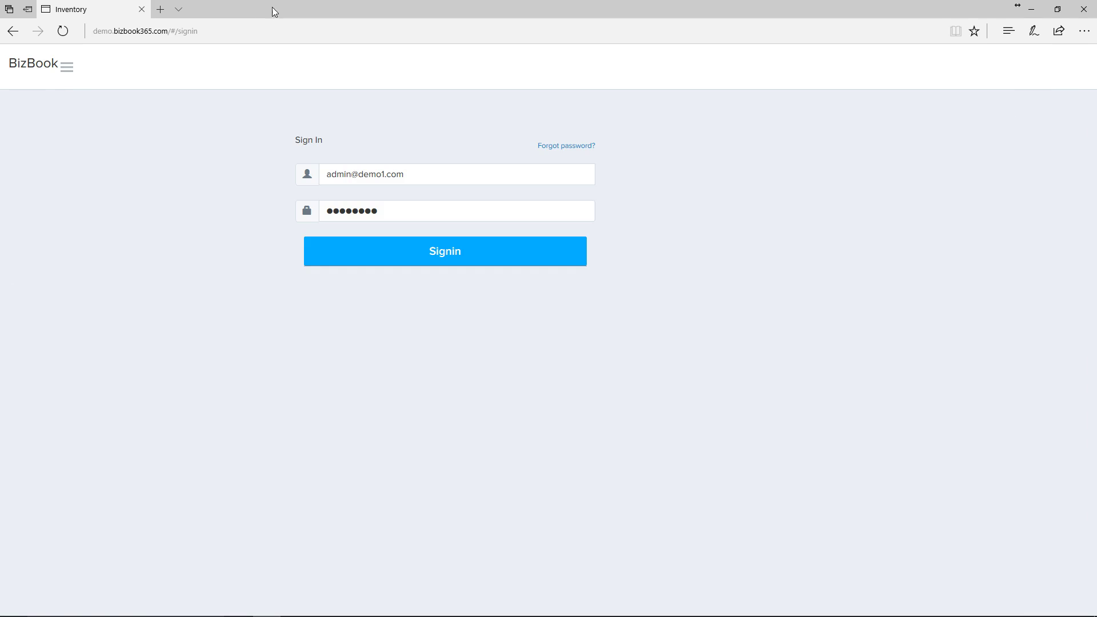
{"action": "left_click", "coordinate": [295, 31]}
{"action": "left_click", "coordinate": [295, 31]}
{"action": "key", "text": "BackSpace"}
{"action": "key", "text": "BackSpace"}
{"action": "key", "text": "BackSpace"}
{"action": "key", "text": "BackSpace"}
{"action": "key", "text": "BackSpace"}
{"action": "key", "text": "BackSpace"}
{"action": "key", "text": "BackSpace"}
{"action": "key", "text": "BackSpace"}
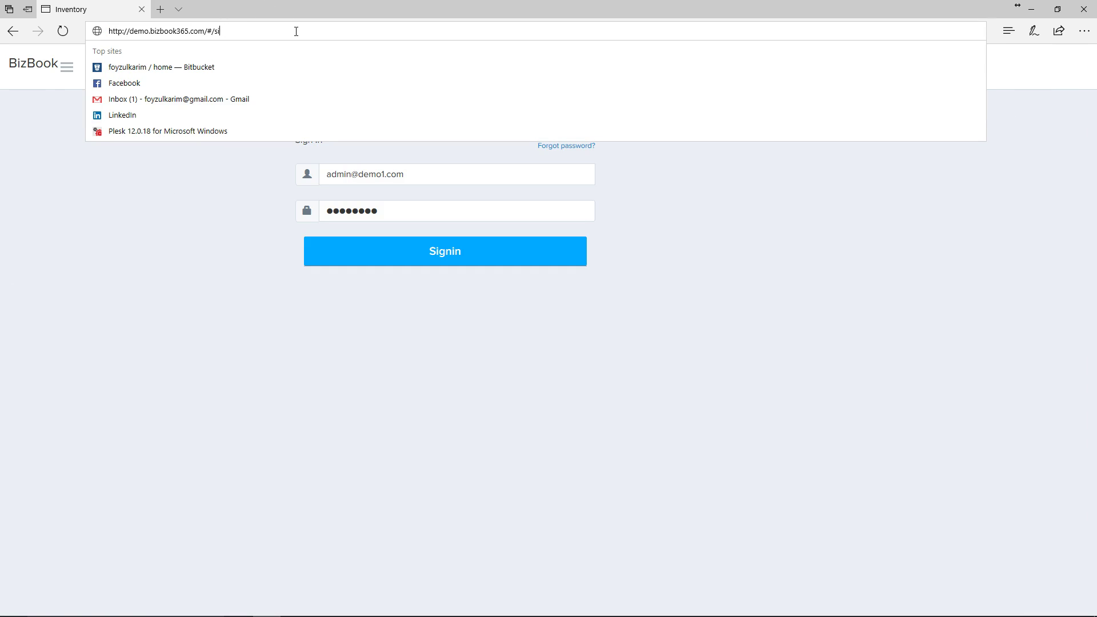
{"action": "key", "text": "Return"}
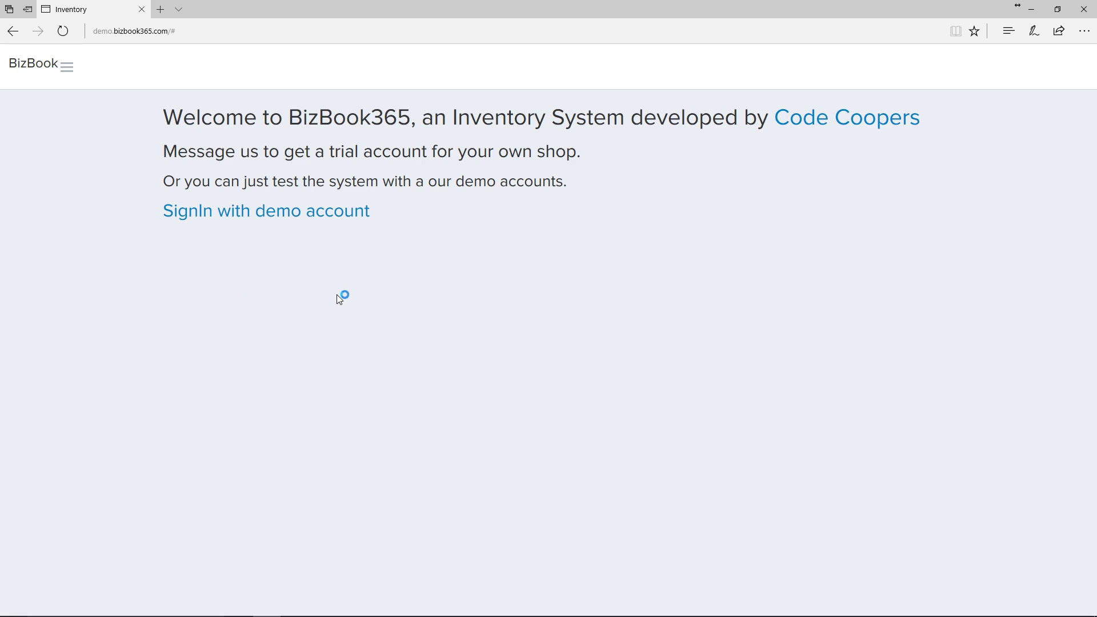
- Sign in with the prefilled demo account and review today's total sale, the pending orders and the low stock on the dashboard
{"action": "left_click", "coordinate": [298, 215]}
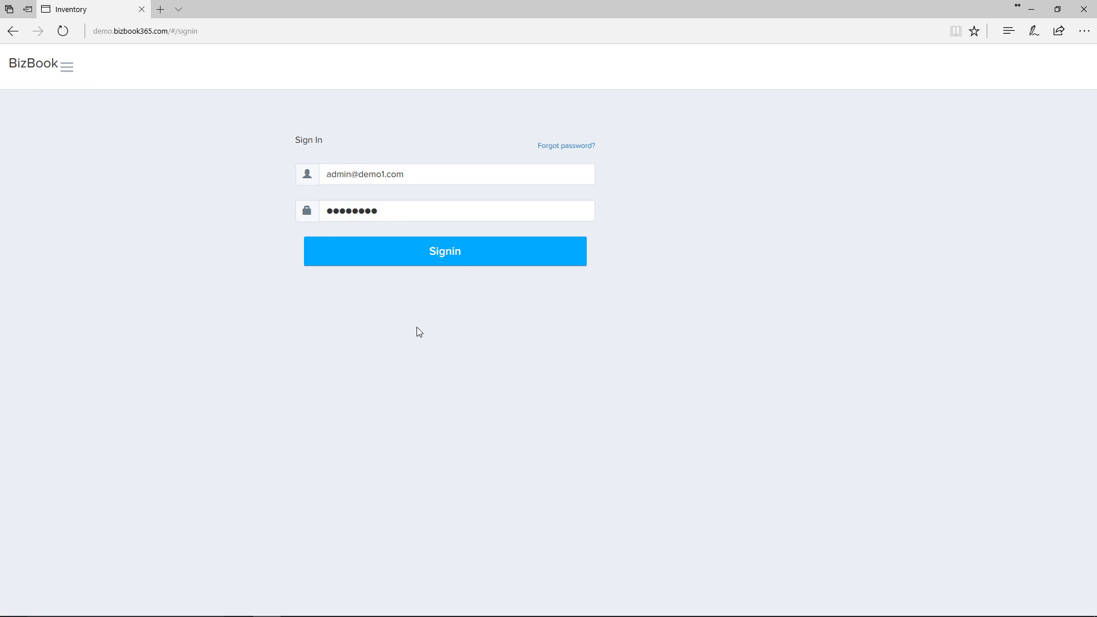
{"action": "left_click", "coordinate": [457, 254]}
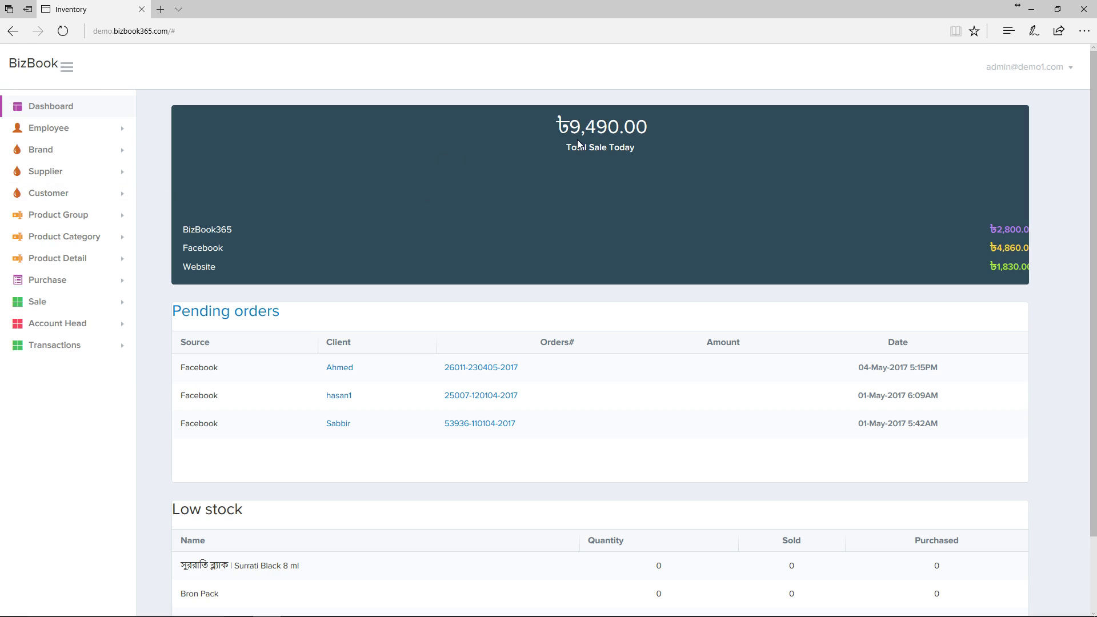
{"action": "left_click_drag", "start_coordinate": [568, 127], "coordinate": [648, 128]}
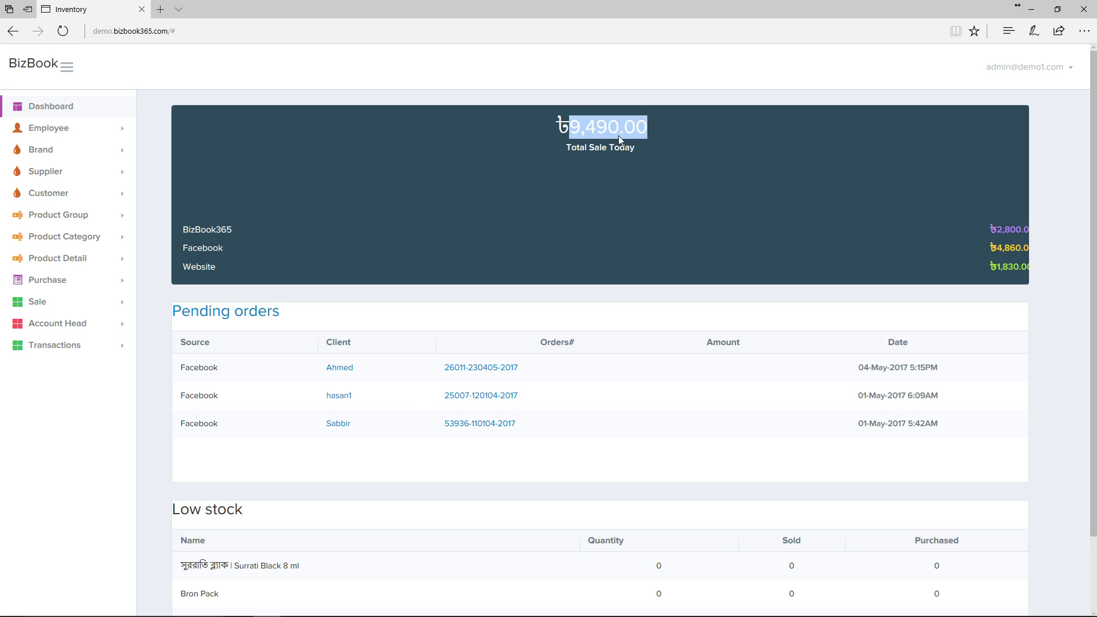
{"action": "left_click", "coordinate": [212, 234]}
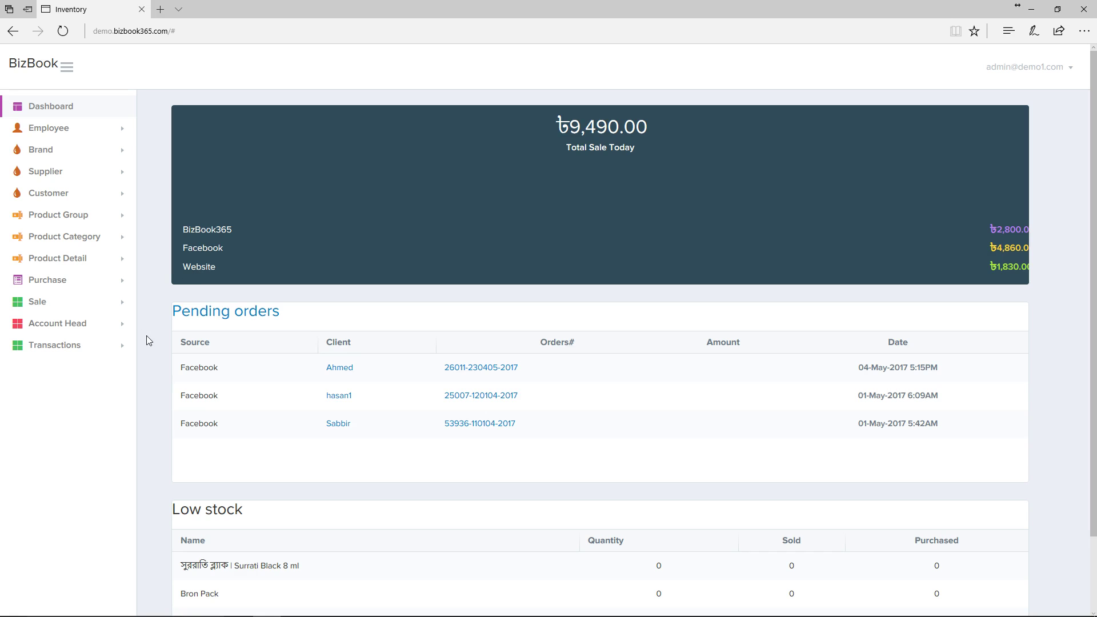
{"action": "scroll", "coordinate": [150, 341], "scroll_direction": "down", "scroll_amount": 2}
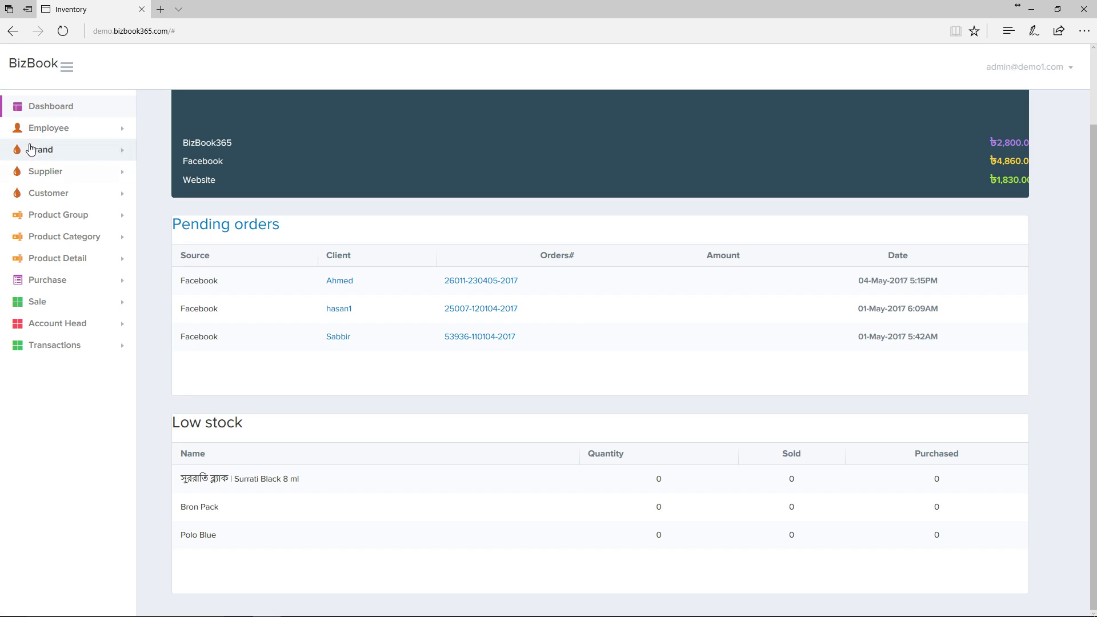
- View the employee list and the deliveryman's employee record, and return to the list without changes
{"action": "left_click", "coordinate": [51, 132]}
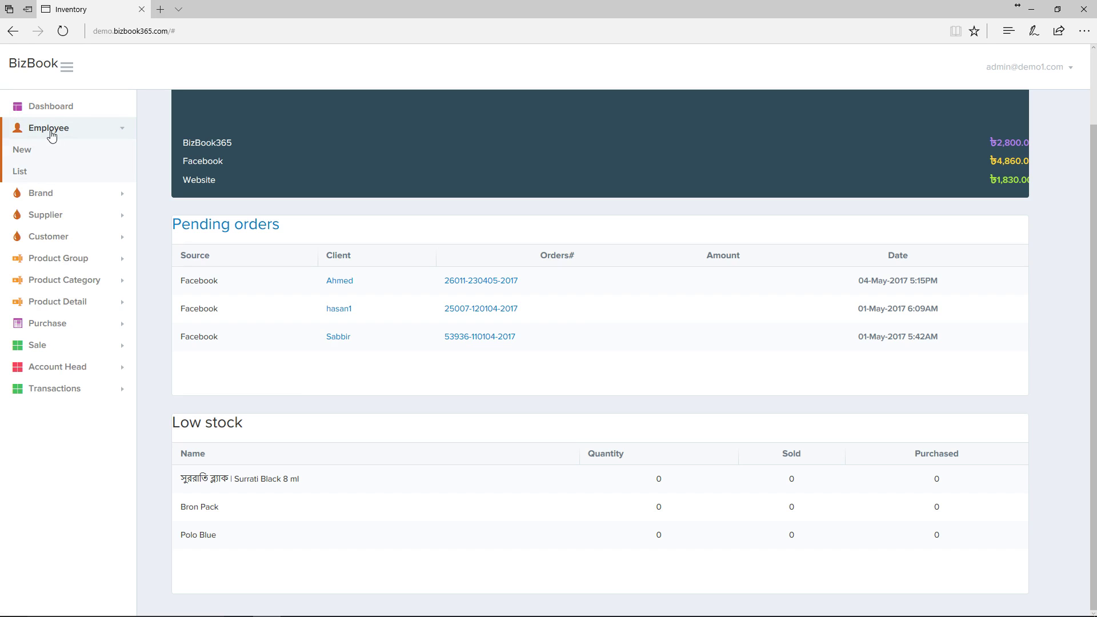
{"action": "left_click", "coordinate": [22, 172]}
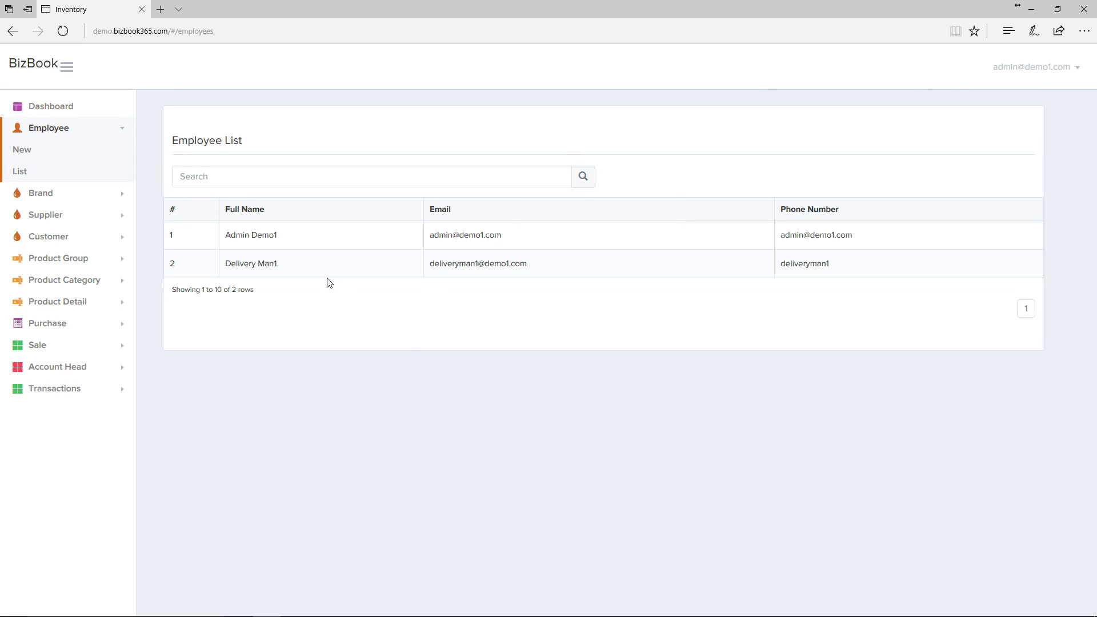
{"action": "left_click", "coordinate": [428, 269]}
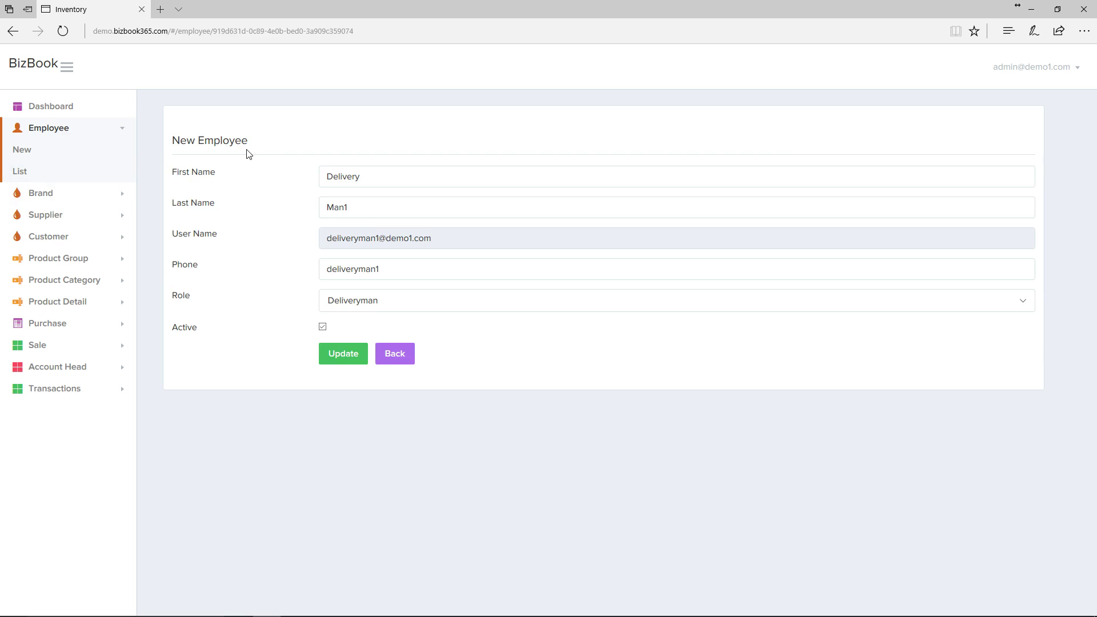
{"action": "left_click", "coordinate": [390, 355]}
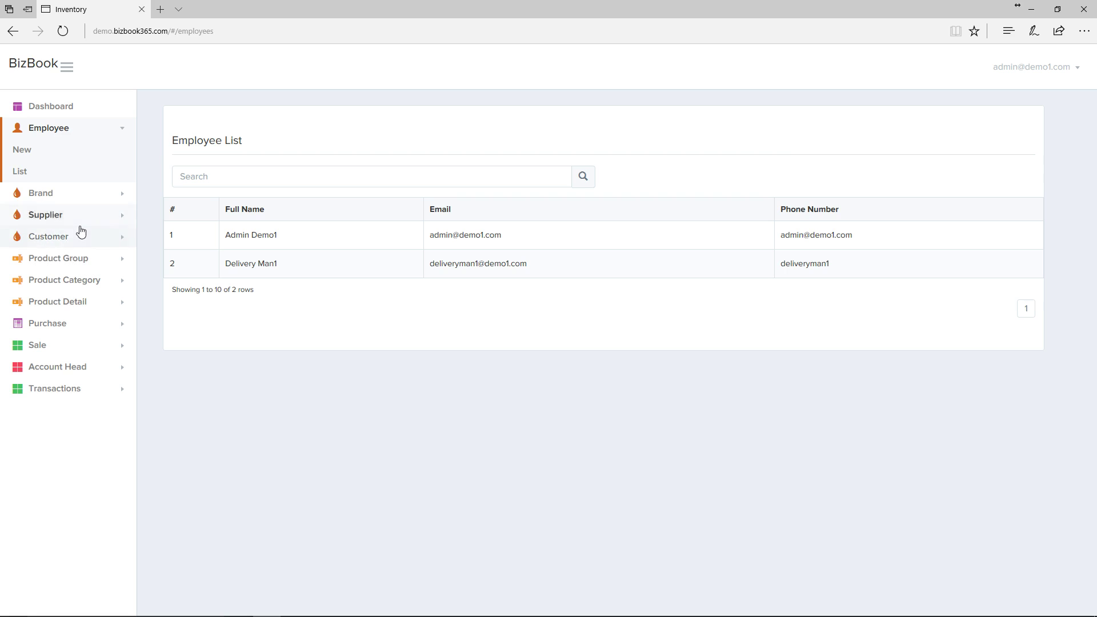
- Review the brand list and inspect the Brand choices offered on a new product detail form, without choosing one
{"action": "left_click", "coordinate": [13, 195]}
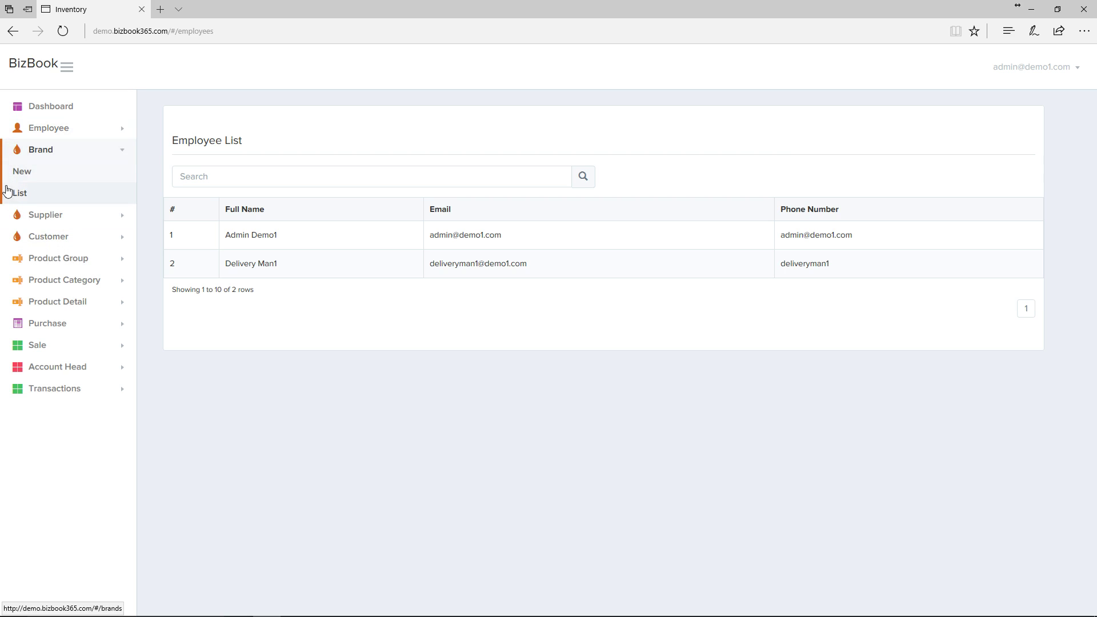
{"action": "left_click", "coordinate": [19, 196]}
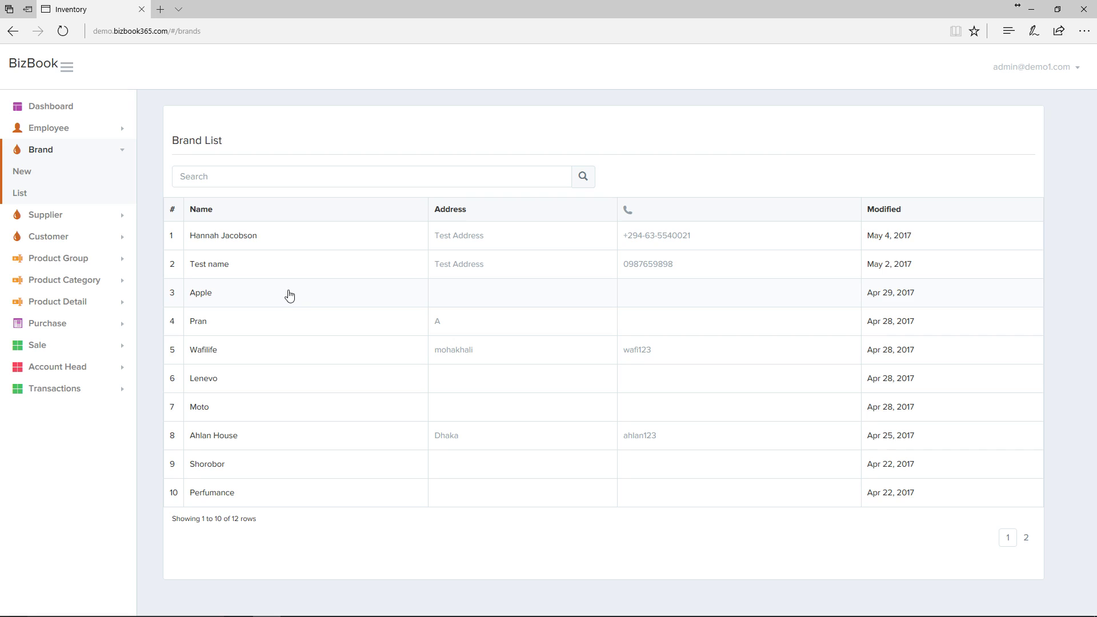
{"action": "left_click", "coordinate": [71, 301]}
{"action": "left_click", "coordinate": [25, 281]}
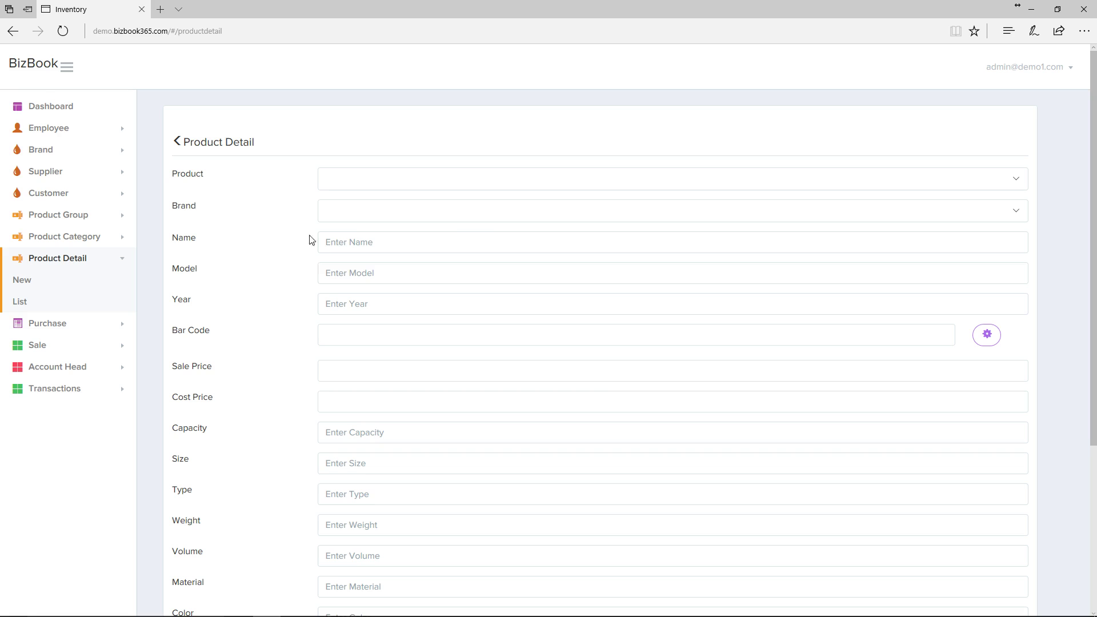
{"action": "left_click", "coordinate": [485, 219]}
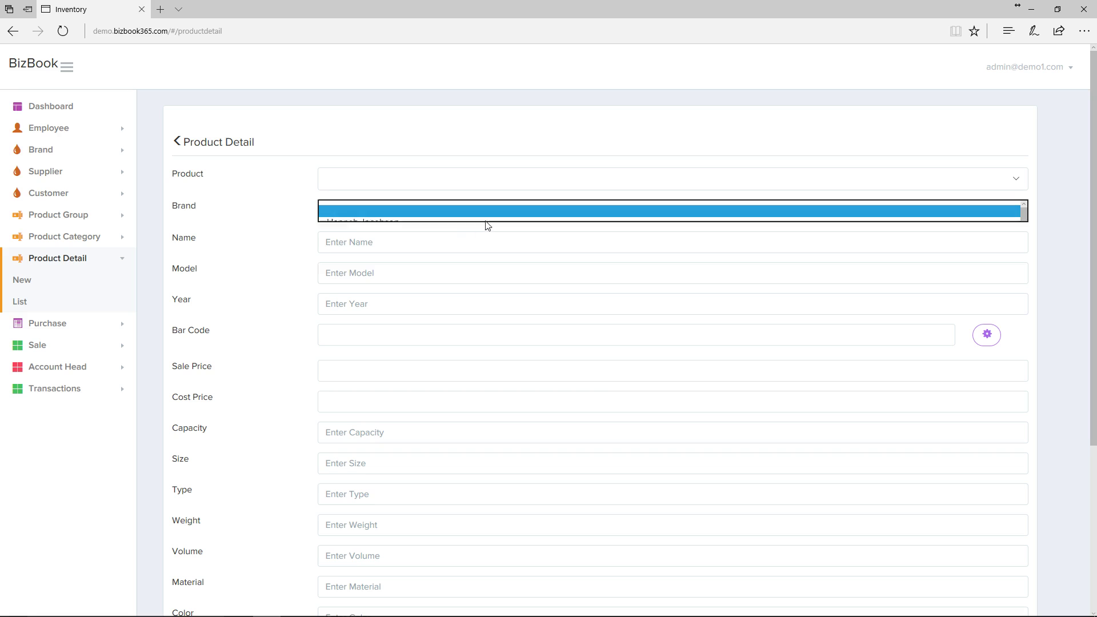
{"action": "left_click", "coordinate": [426, 203]}
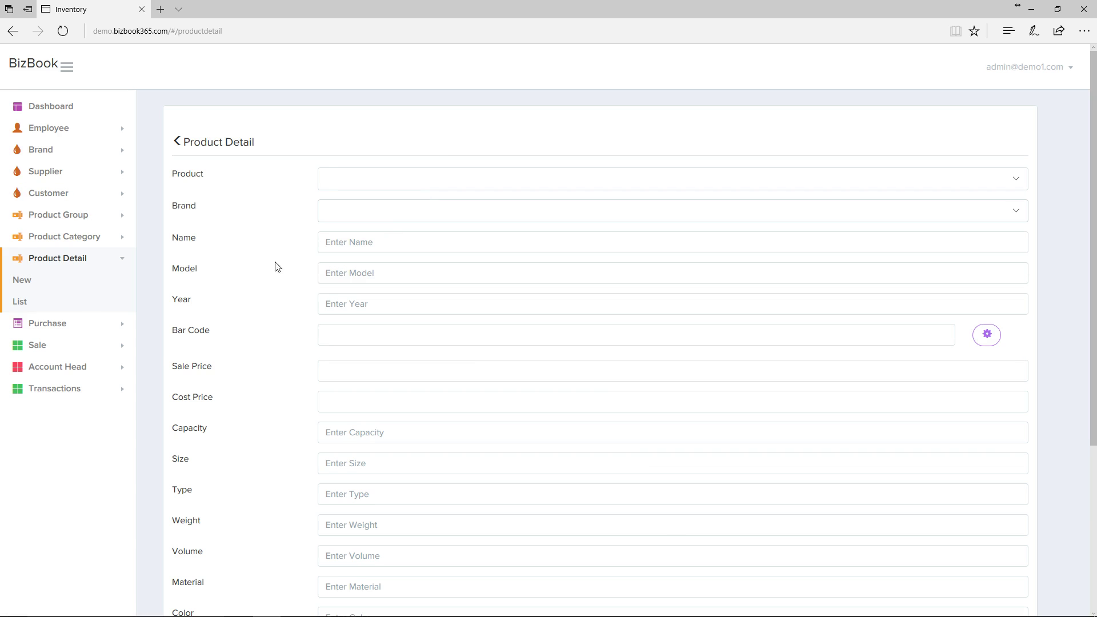
{"action": "left_click", "coordinate": [390, 214]}
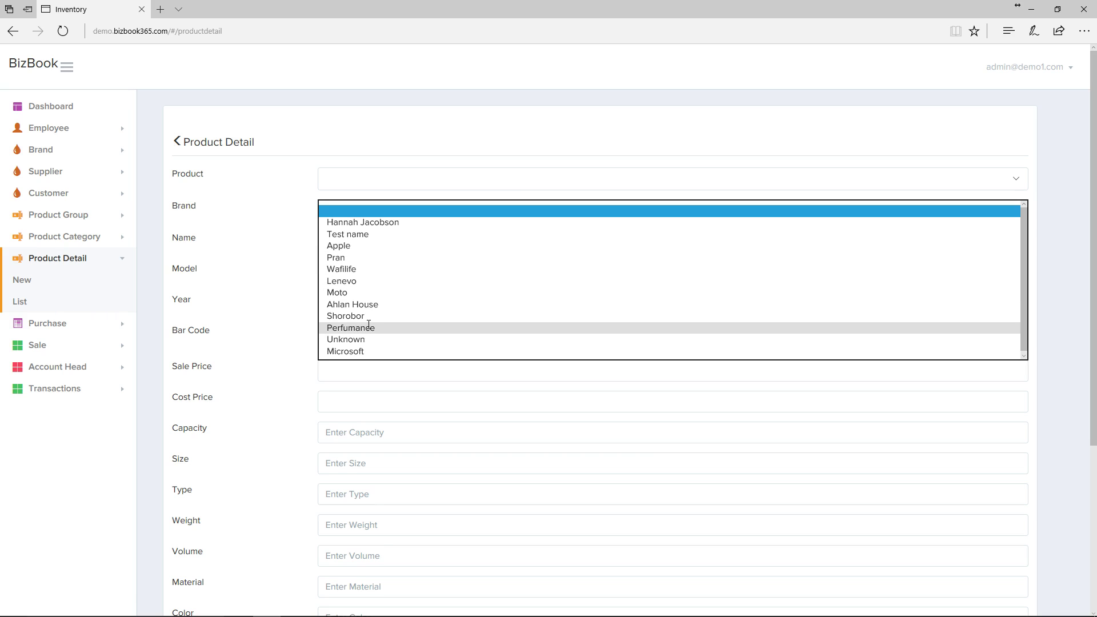
{"action": "left_click", "coordinate": [143, 294]}
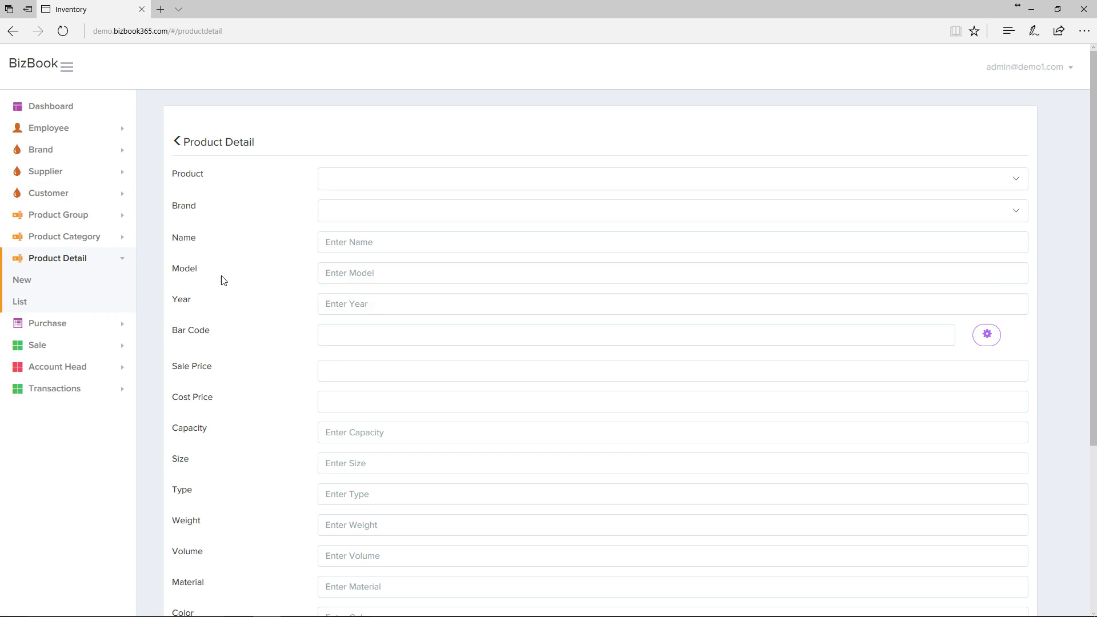
{"action": "left_click", "coordinate": [405, 216]}
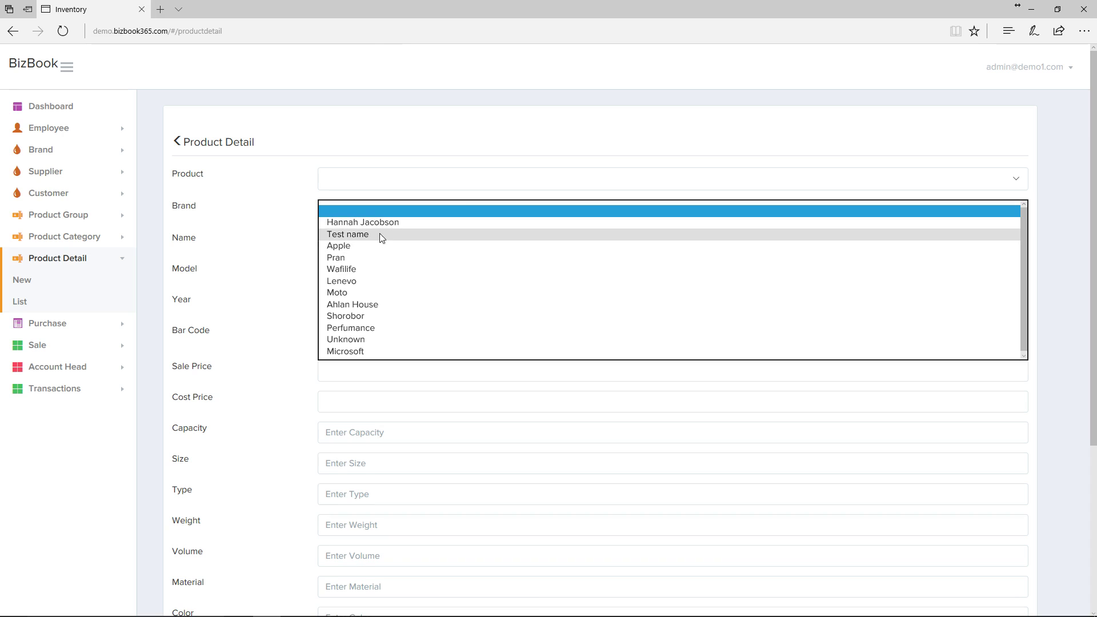
{"action": "left_click", "coordinate": [387, 211]}
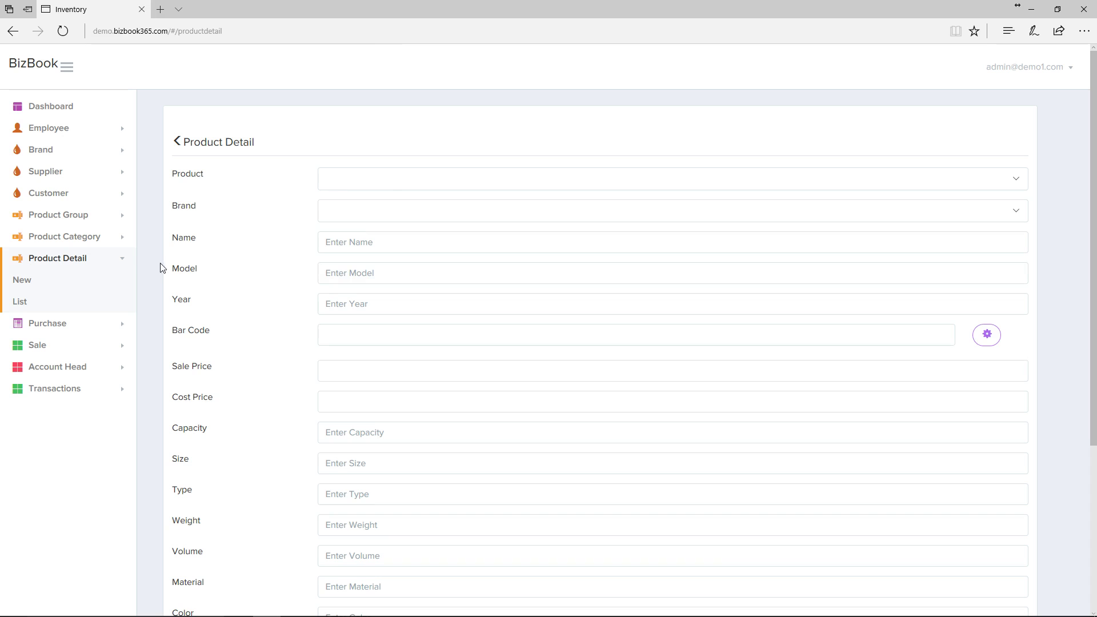
- View the supplier list and the blank new supplier form, and return to the supplier list
{"action": "left_click", "coordinate": [53, 176]}
{"action": "left_click", "coordinate": [30, 213]}
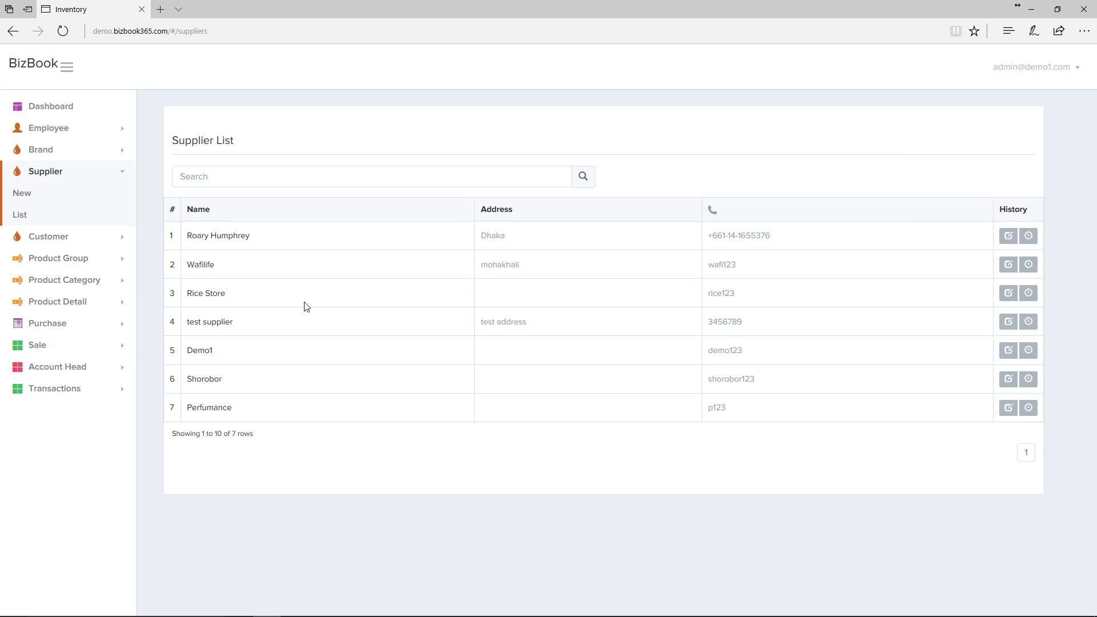
{"action": "left_click", "coordinate": [22, 193]}
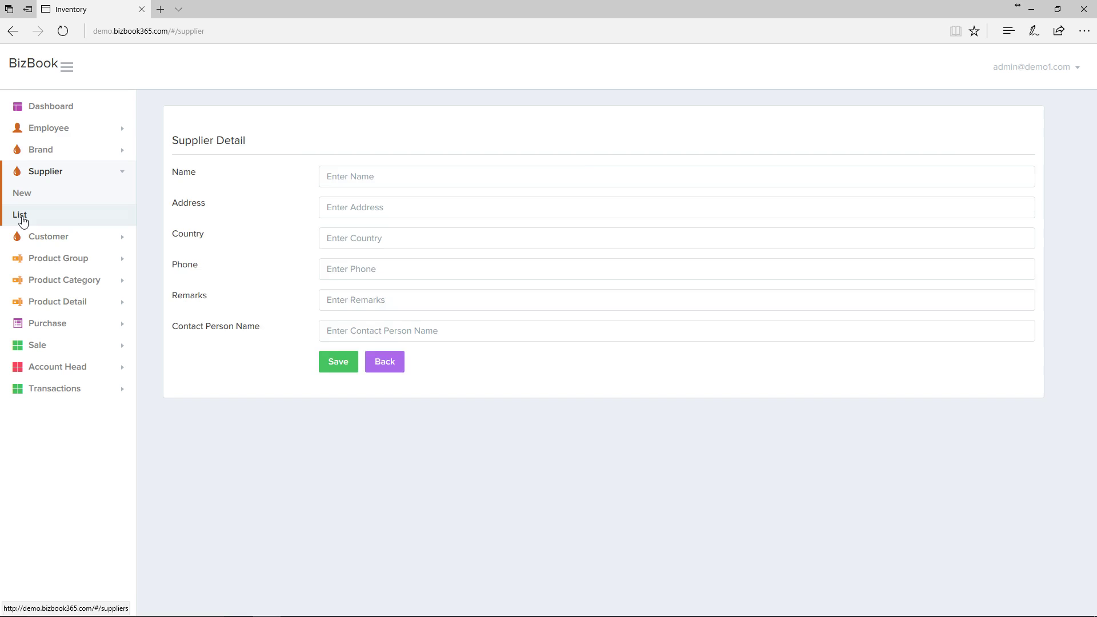
{"action": "left_click", "coordinate": [20, 216]}
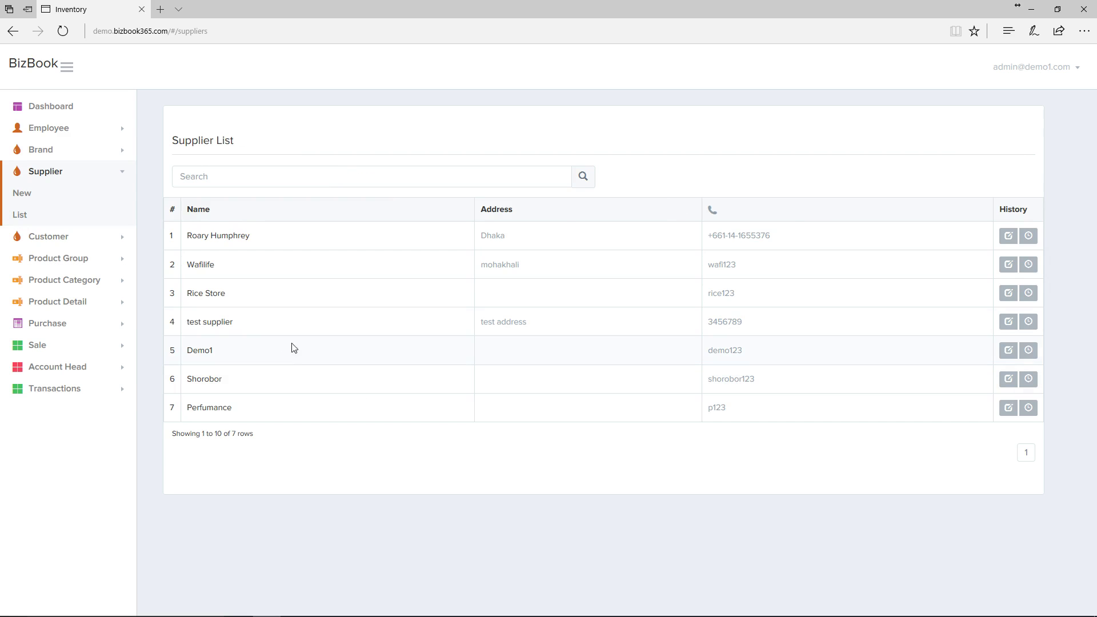
- Examine the Rice Store supplier's history and due amount, and open the blank new supplier form
{"action": "left_click", "coordinate": [1028, 294]}
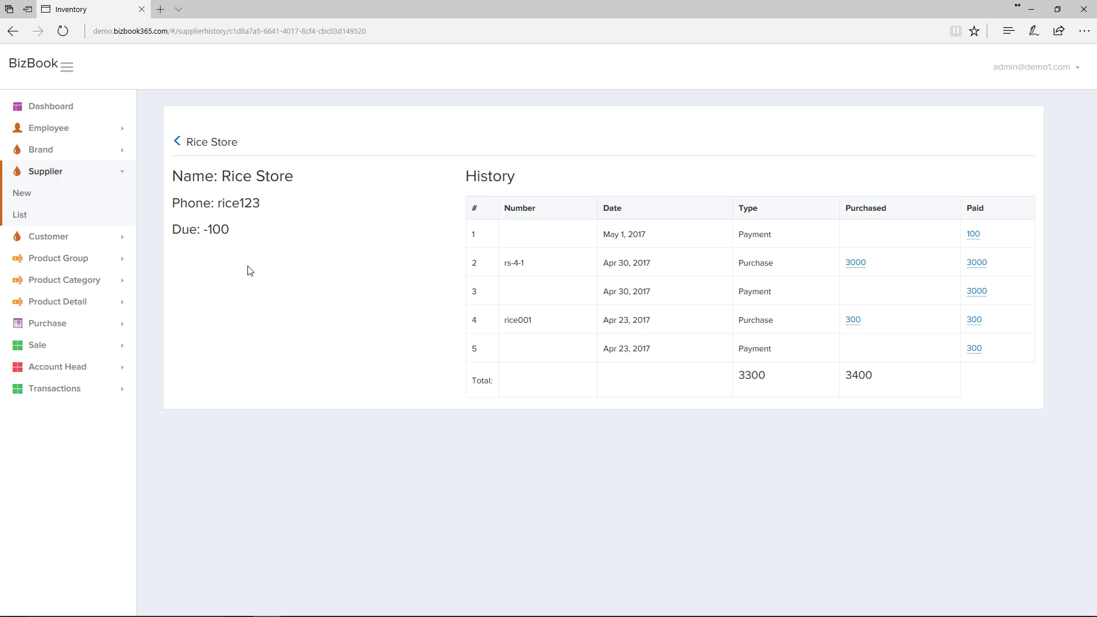
{"action": "left_click_drag", "start_coordinate": [204, 229], "coordinate": [231, 232]}
{"action": "left_click", "coordinate": [251, 310]}
{"action": "left_click", "coordinate": [33, 205]}
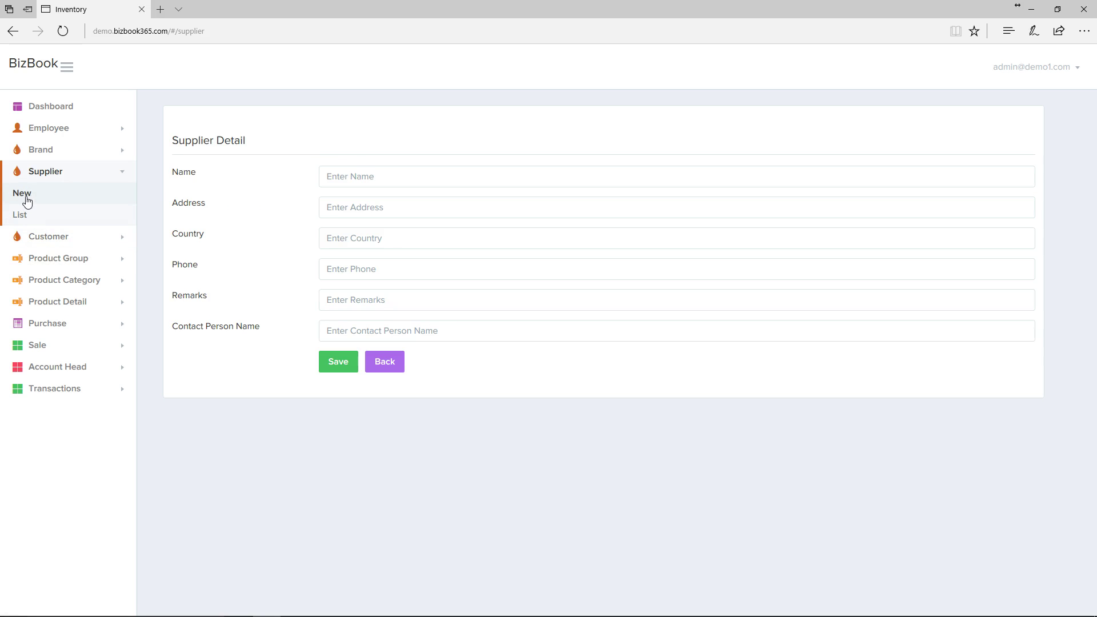
- Open the customer list and check the phone number of the customer in row 5
{"action": "left_click", "coordinate": [46, 237]}
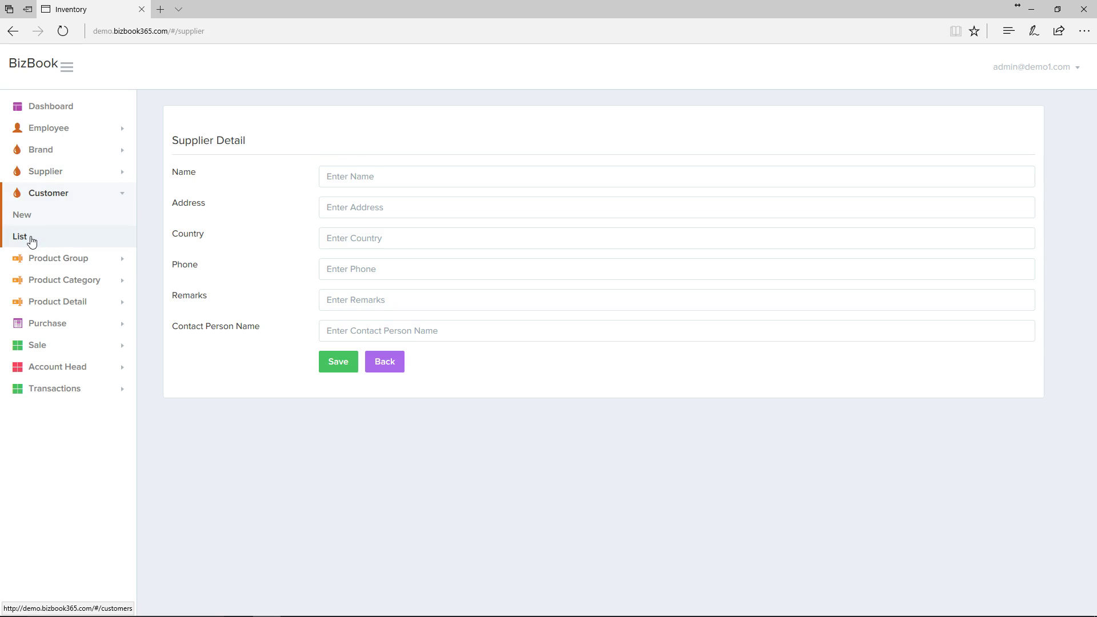
{"action": "left_click", "coordinate": [30, 239]}
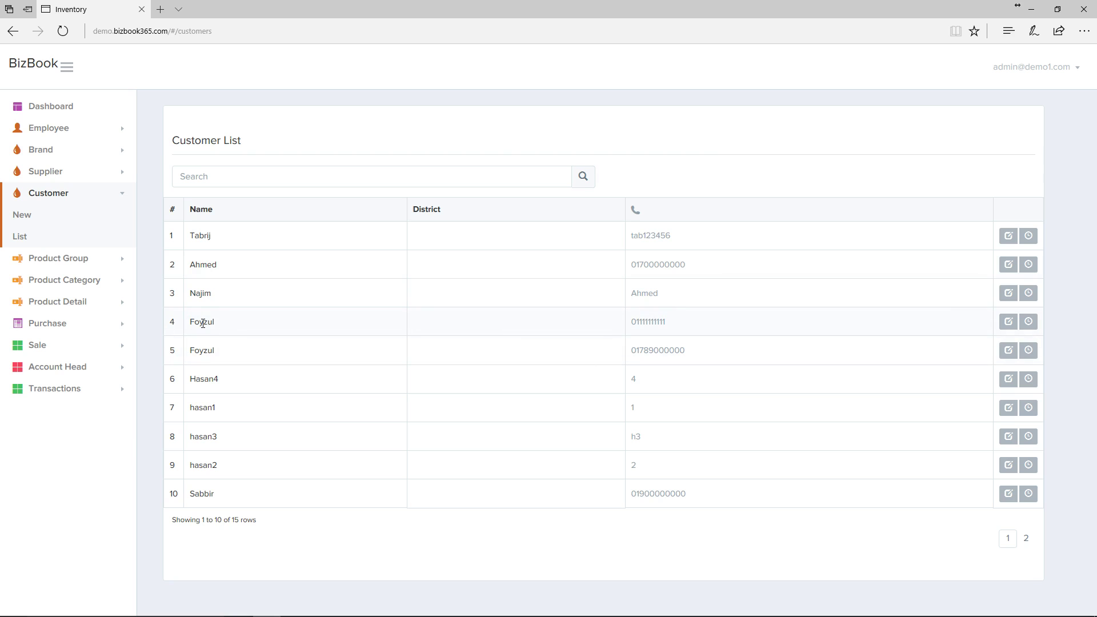
{"action": "double_click", "coordinate": [664, 350]}
{"action": "left_click", "coordinate": [651, 336]}
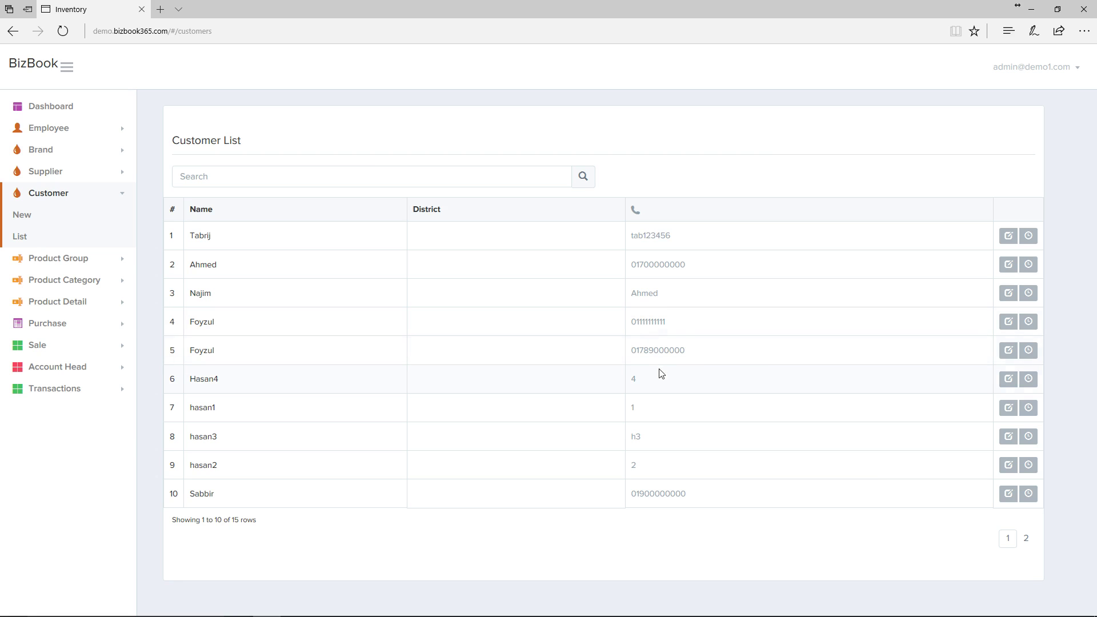
- Open the row 5 customer's history and examine the contact details, due amount, sales, payments and totals
{"action": "left_click", "coordinate": [1029, 351]}
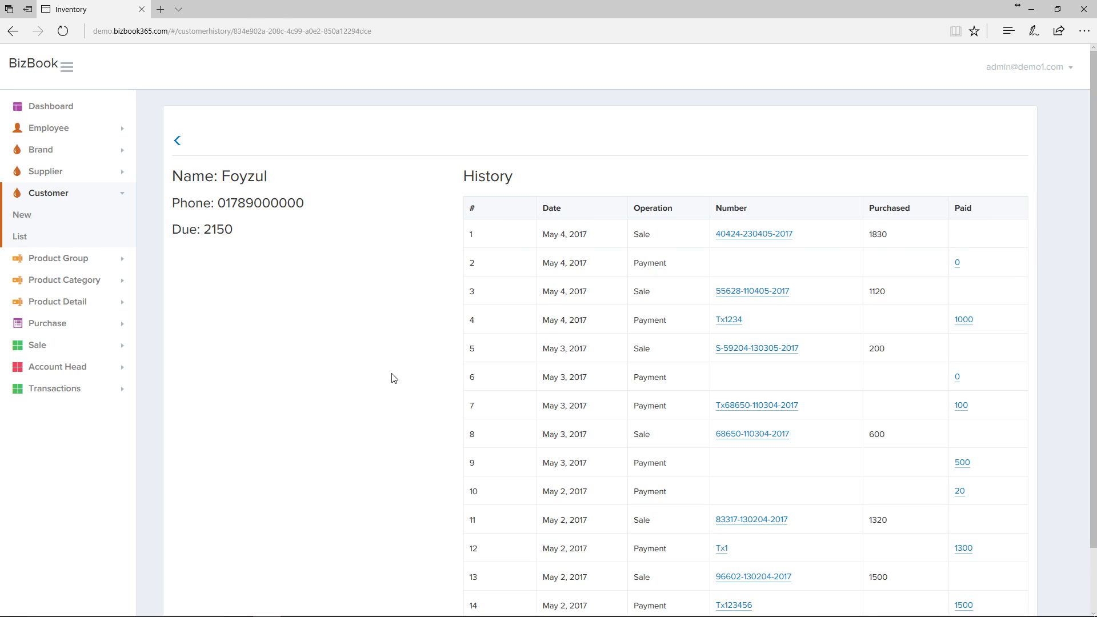
{"action": "left_click_drag", "start_coordinate": [222, 176], "coordinate": [298, 206]}
{"action": "left_click", "coordinate": [305, 216]}
{"action": "left_click_drag", "start_coordinate": [206, 229], "coordinate": [244, 238]}
{"action": "left_click", "coordinate": [454, 454]}
{"action": "scroll", "coordinate": [345, 326], "scroll_direction": "down", "scroll_amount": 2}
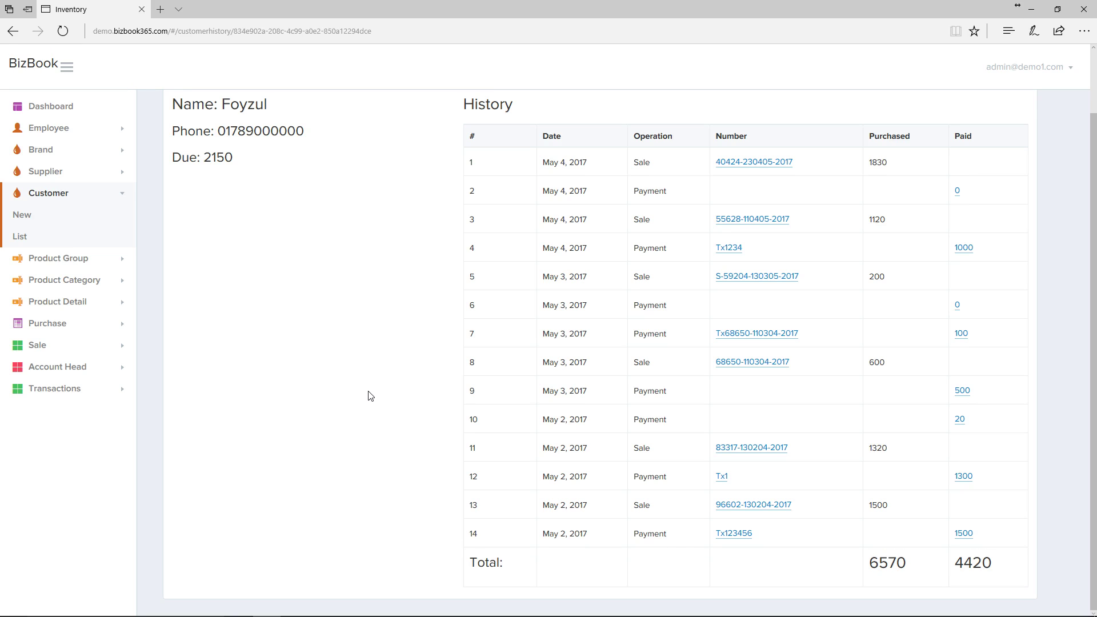
{"action": "scroll", "coordinate": [370, 396], "scroll_direction": "up", "scroll_amount": 1}
{"action": "scroll", "coordinate": [370, 396], "scroll_direction": "down", "scroll_amount": 1}
{"action": "scroll", "coordinate": [541, 372], "scroll_direction": "up", "scroll_amount": 1}
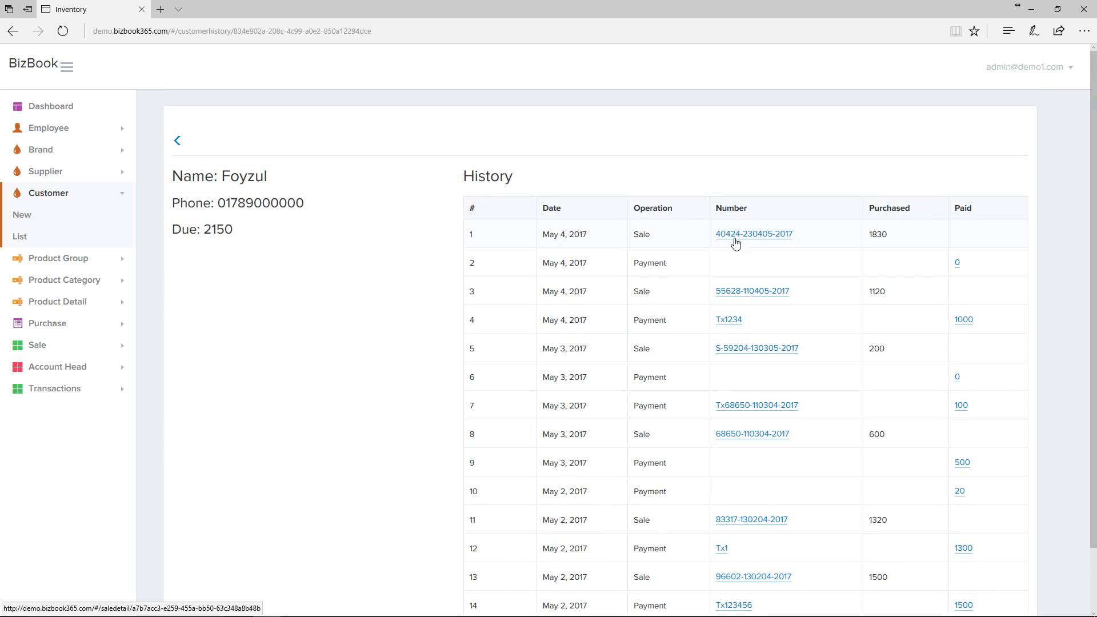
- View the order details of the first sale in the customer's history and return to the customer list
{"action": "left_click", "coordinate": [753, 234]}
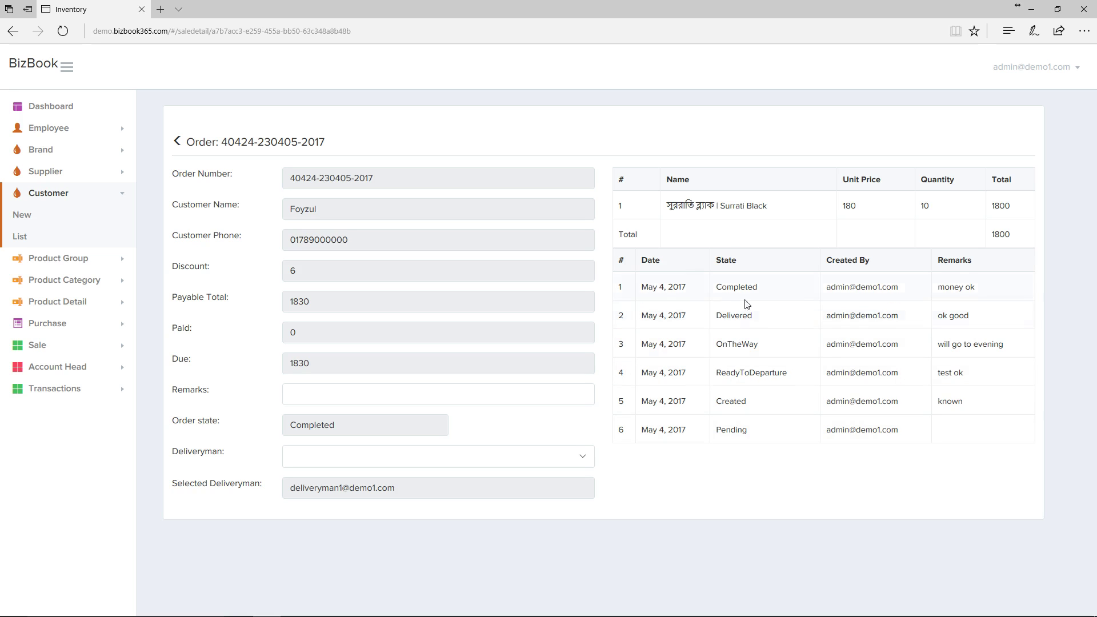
{"action": "left_click", "coordinate": [177, 141]}
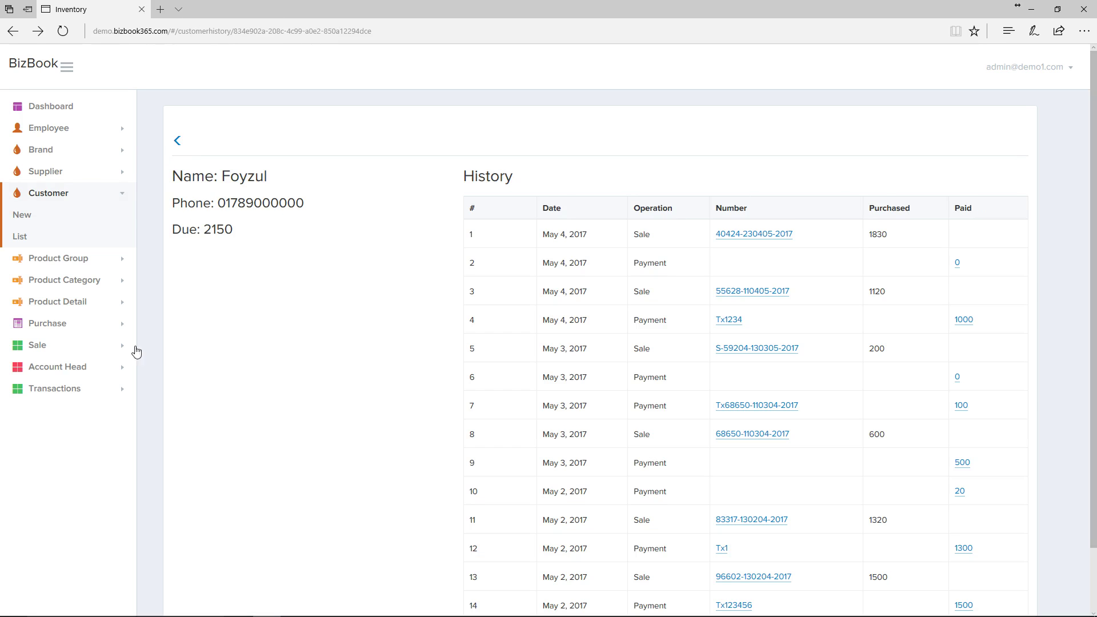
{"action": "left_click", "coordinate": [176, 144]}
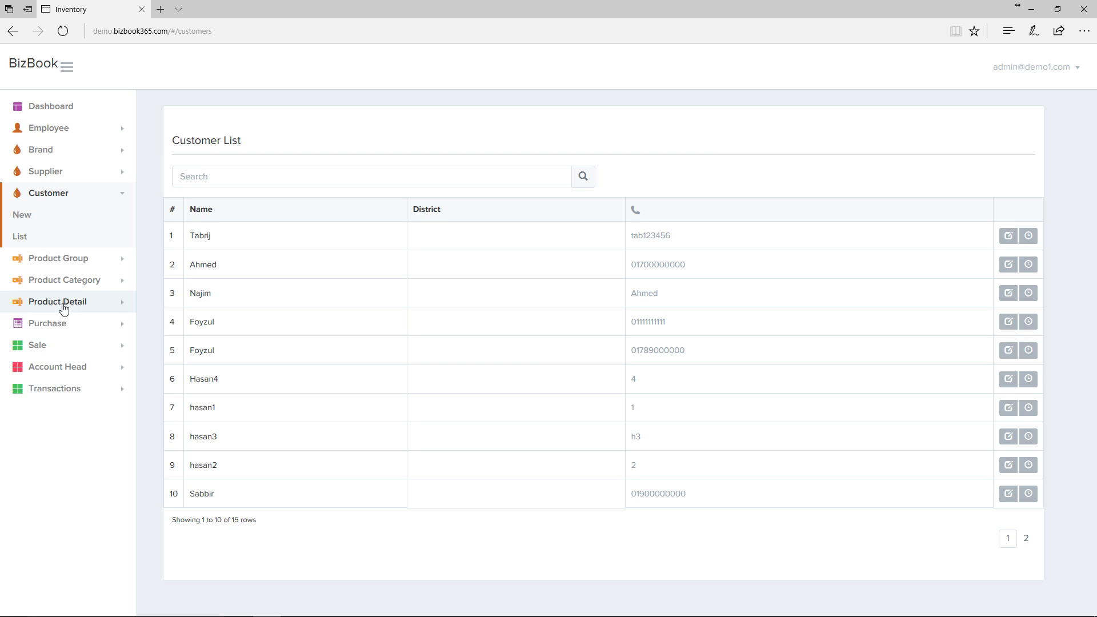
{"action": "left_click", "coordinate": [57, 262]}
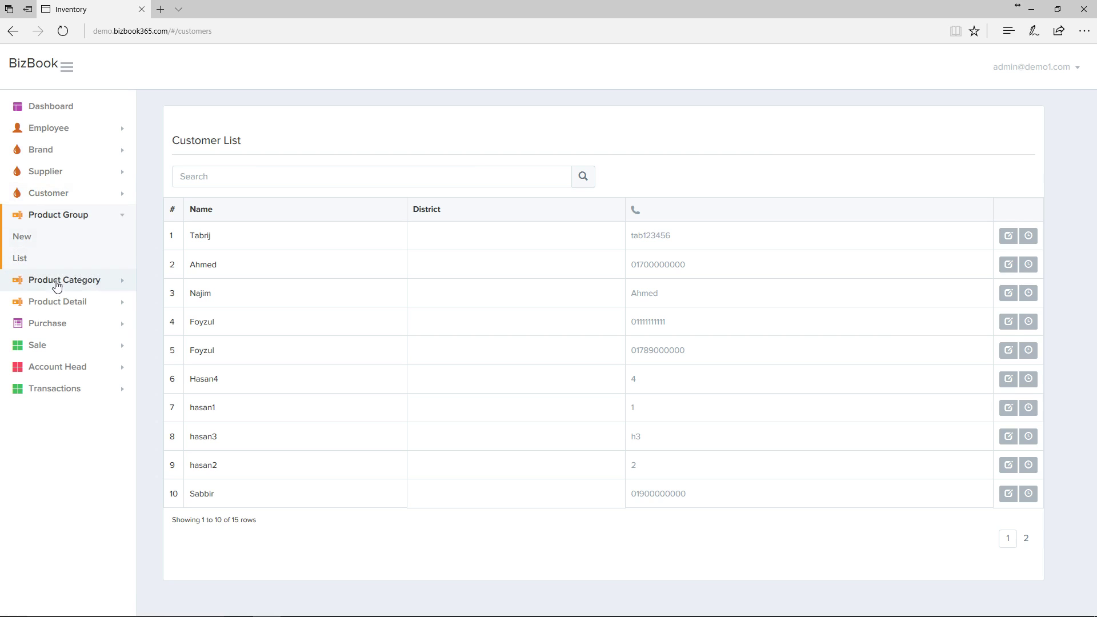
{"action": "left_click", "coordinate": [58, 279]}
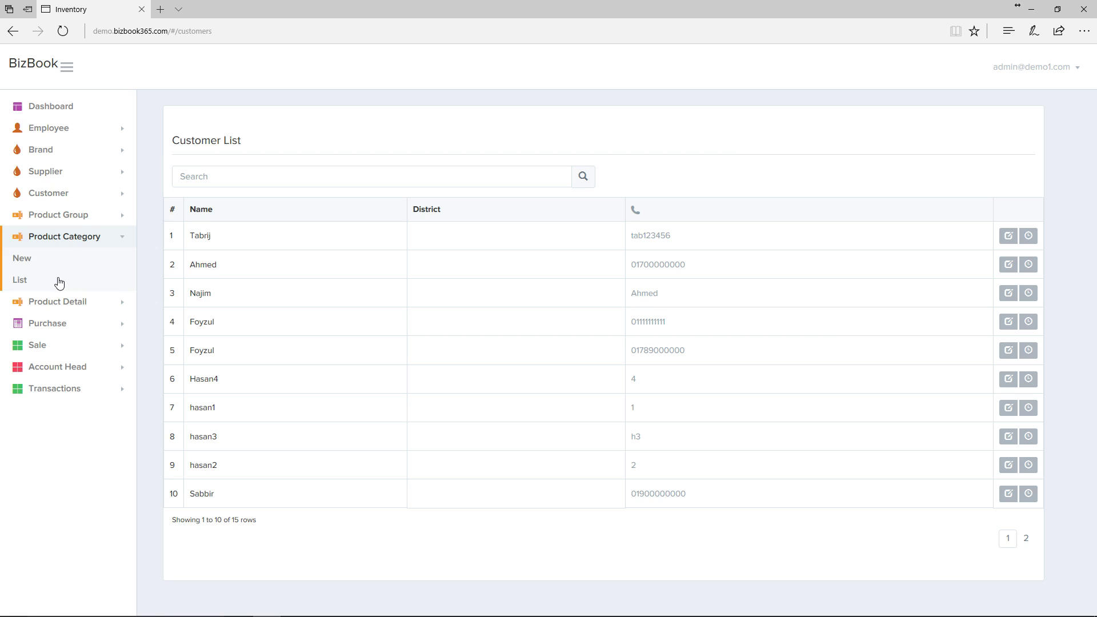
{"action": "left_click", "coordinate": [77, 216]}
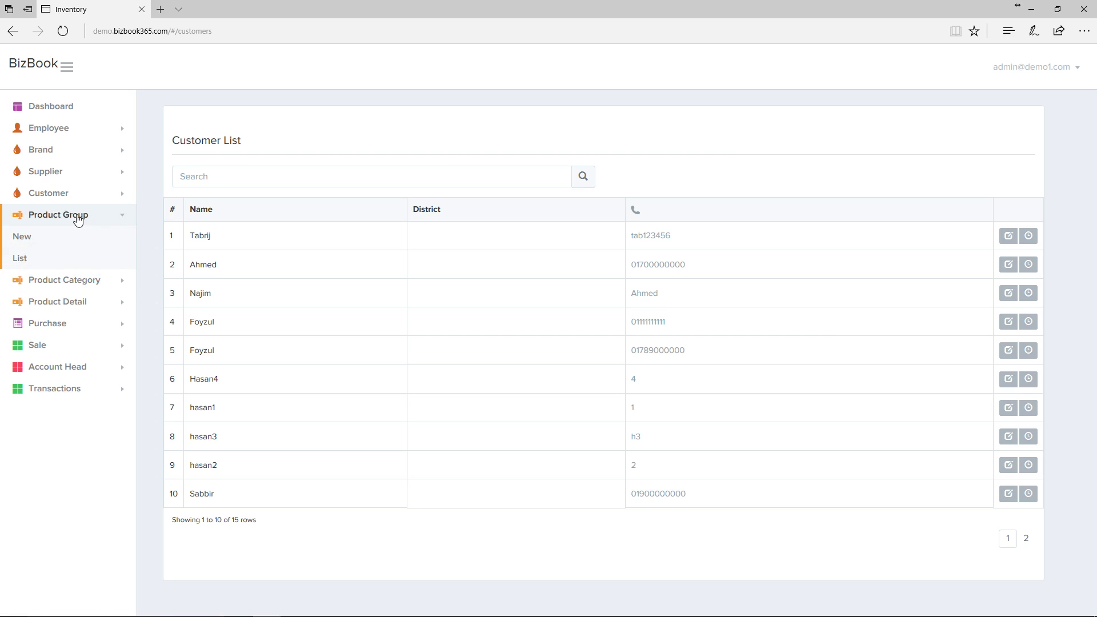
{"action": "left_click", "coordinate": [65, 281]}
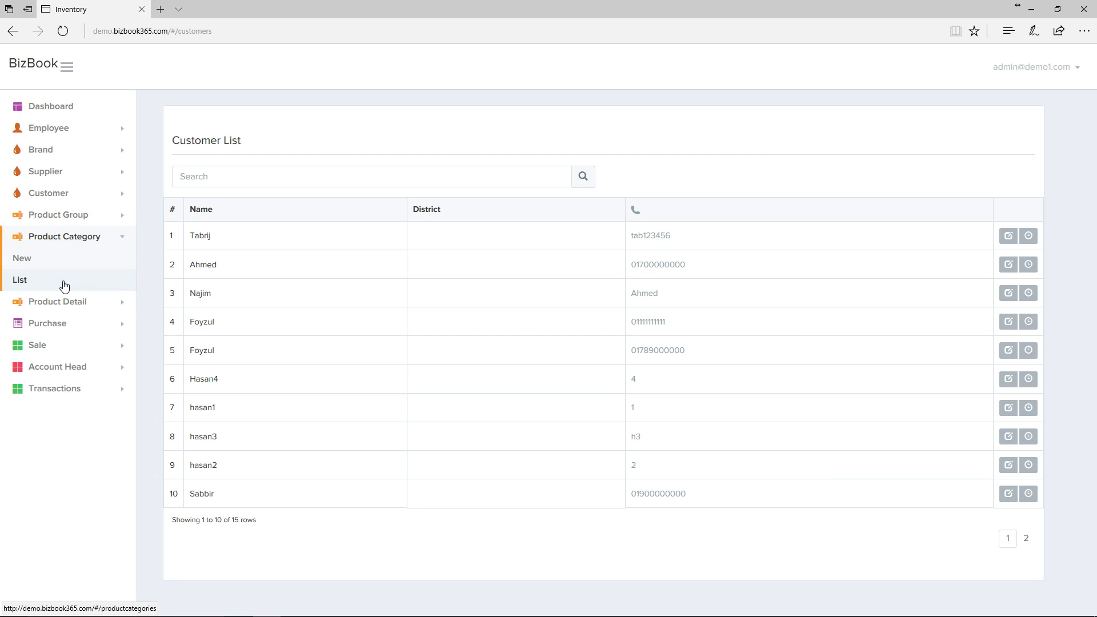
- Open the product detail list and locate the Rice Najirshail product by name
{"action": "left_click", "coordinate": [40, 302]}
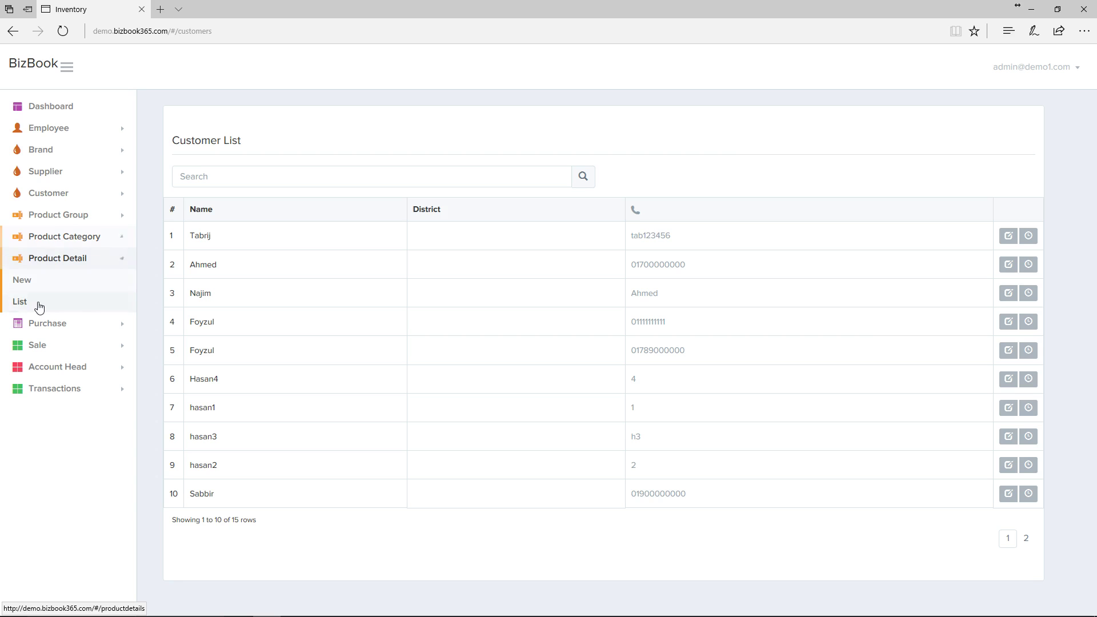
{"action": "left_click", "coordinate": [20, 302]}
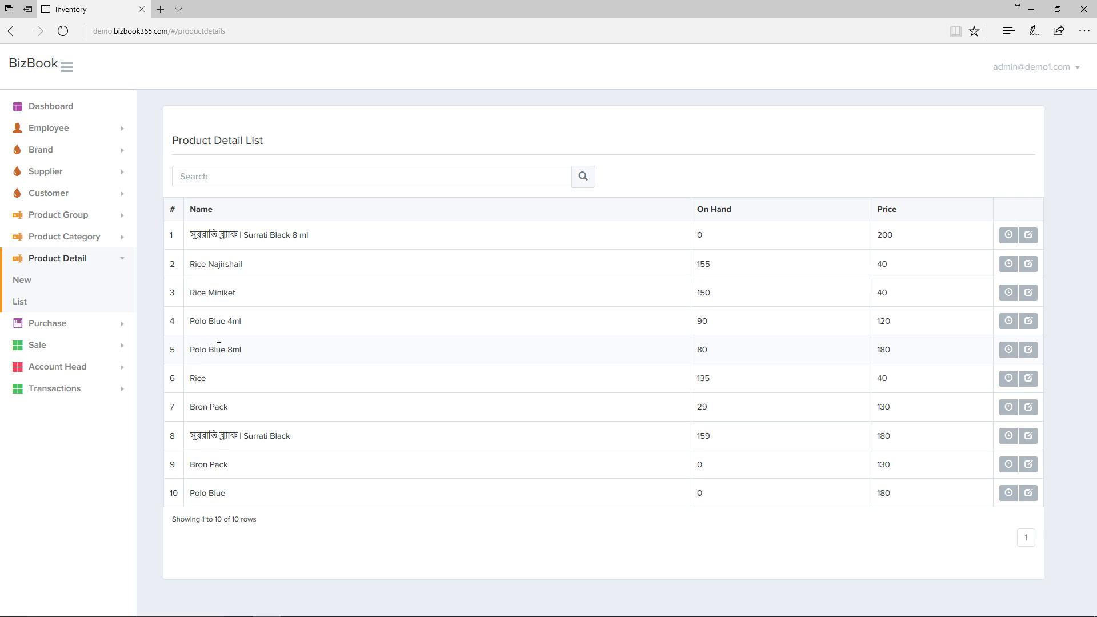
{"action": "left_click_drag", "start_coordinate": [190, 265], "coordinate": [239, 268]}
{"action": "left_click", "coordinate": [237, 281]}
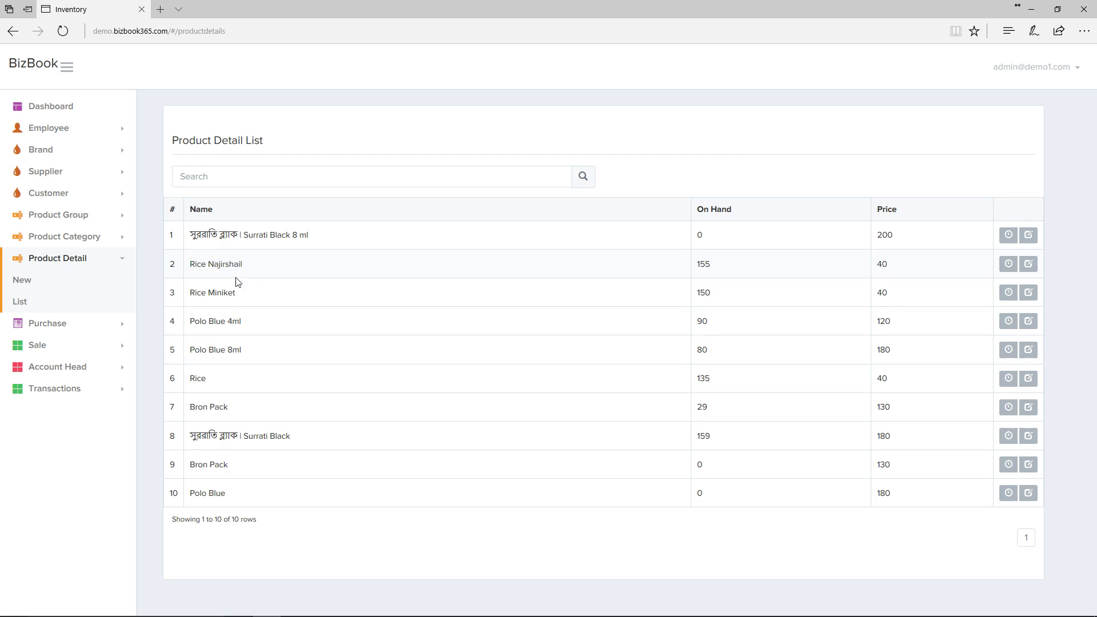
{"action": "triple_click", "coordinate": [204, 266]}
{"action": "left_click", "coordinate": [308, 277]}
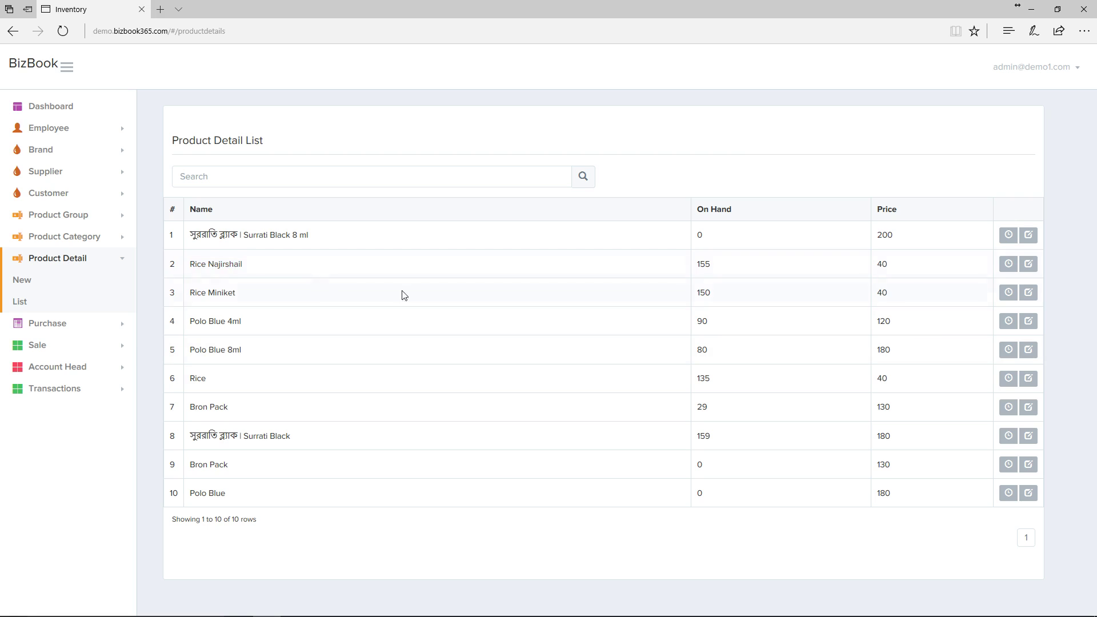
- Open the Rice Najirshail record and review the options available for its product category and brand
{"action": "left_click", "coordinate": [1027, 268]}
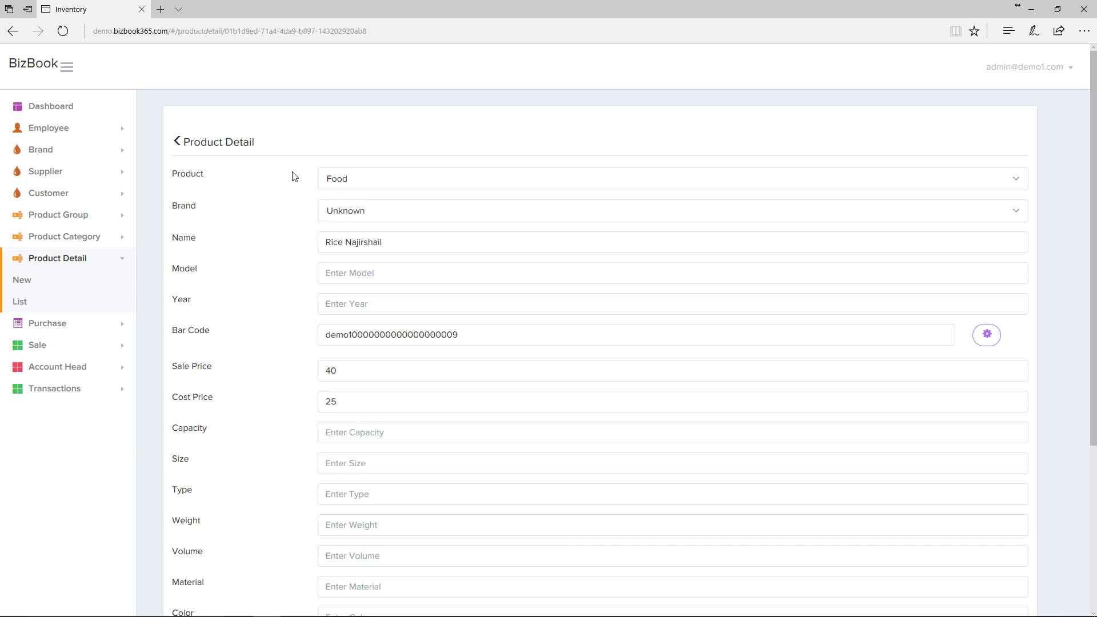
{"action": "left_click", "coordinate": [384, 179]}
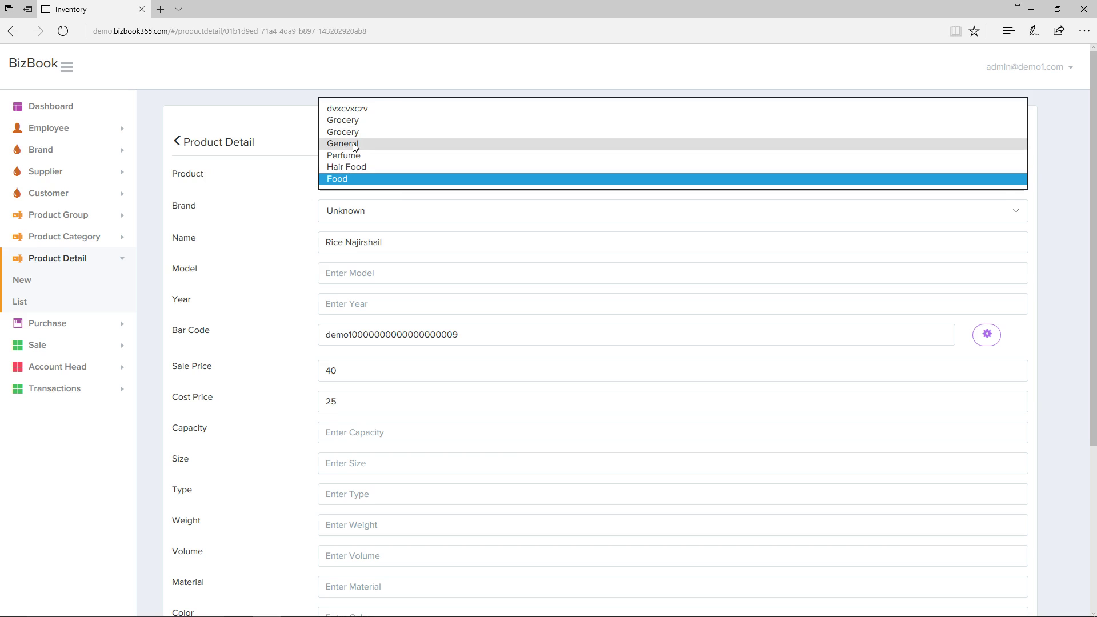
{"action": "left_click", "coordinate": [238, 185]}
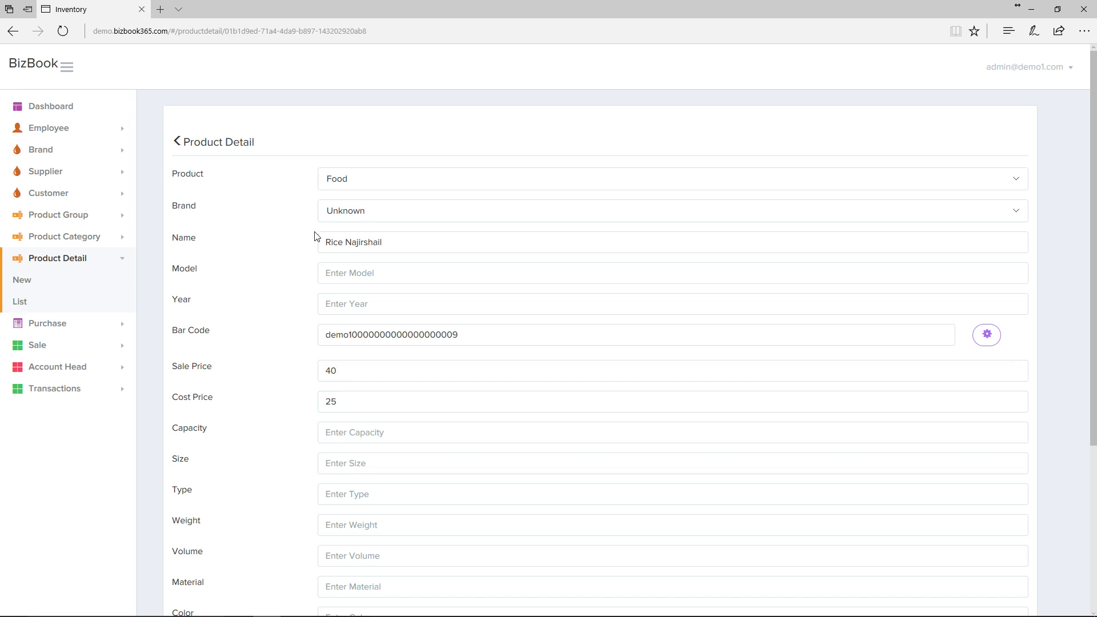
{"action": "left_click", "coordinate": [393, 216]}
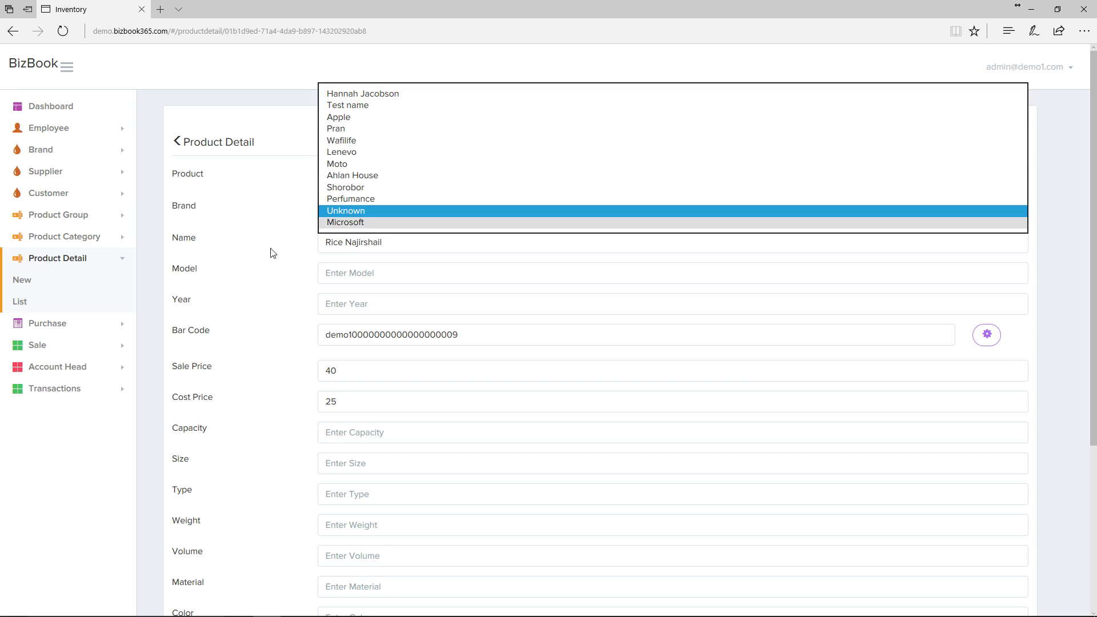
{"action": "left_click", "coordinate": [274, 357]}
- Examine Rice Najirshail's sale price, cost price, and purchased, sold and on-hand quantities
{"action": "scroll", "coordinate": [266, 359], "scroll_direction": "down", "scroll_amount": 3}
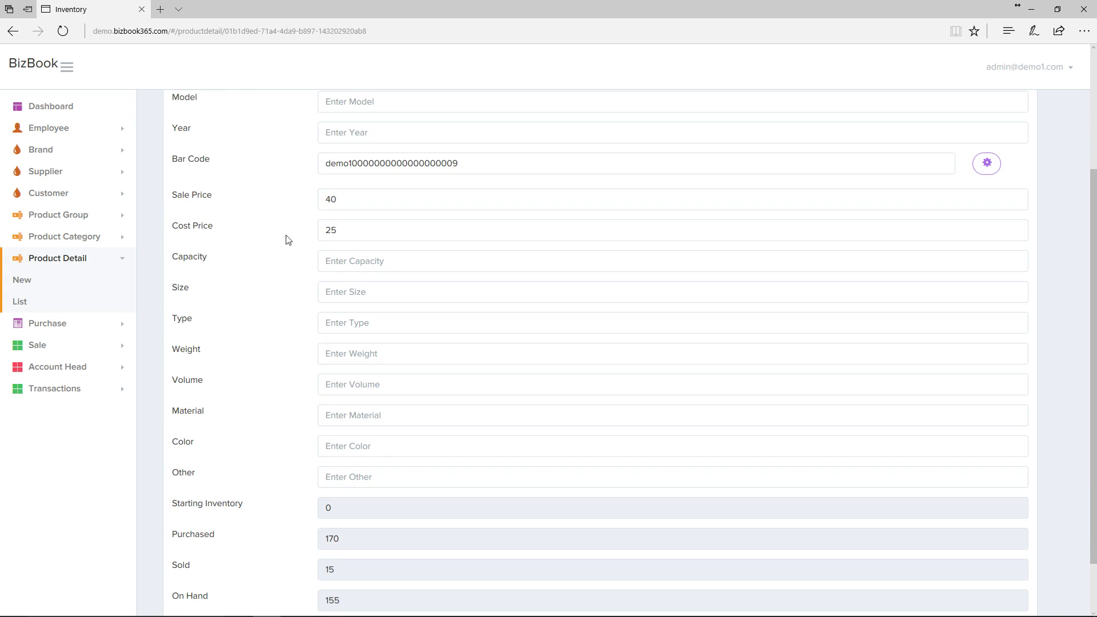
{"action": "left_click", "coordinate": [205, 191]}
{"action": "scroll", "coordinate": [248, 263], "scroll_direction": "down", "scroll_amount": 2}
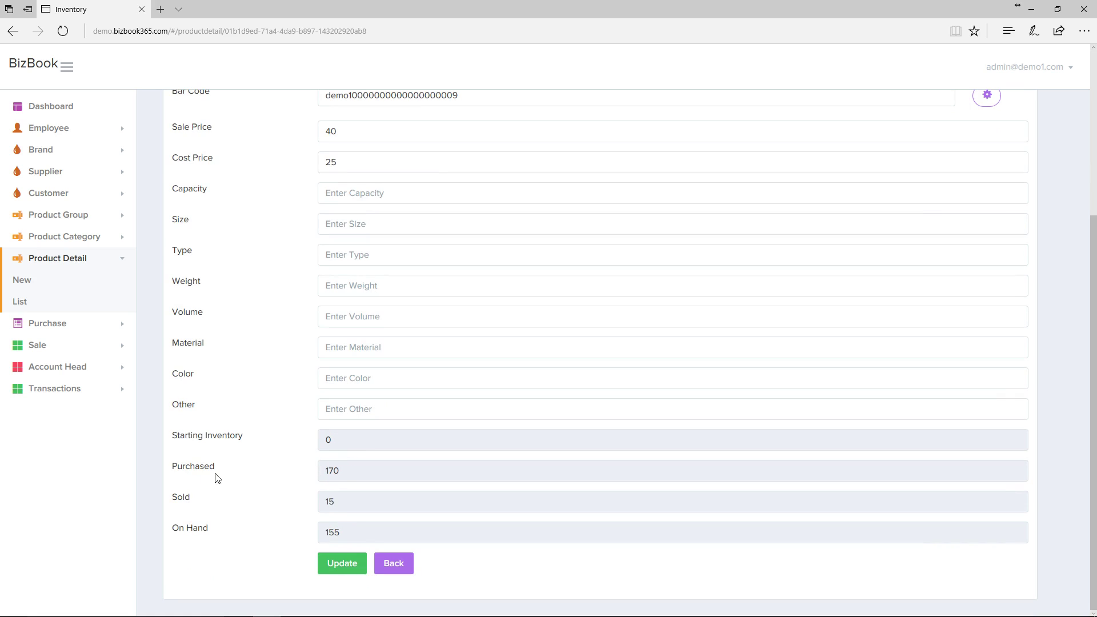
{"action": "left_click_drag", "start_coordinate": [330, 471], "coordinate": [348, 503]}
{"action": "left_click", "coordinate": [187, 498]}
{"action": "left_click", "coordinate": [212, 538]}
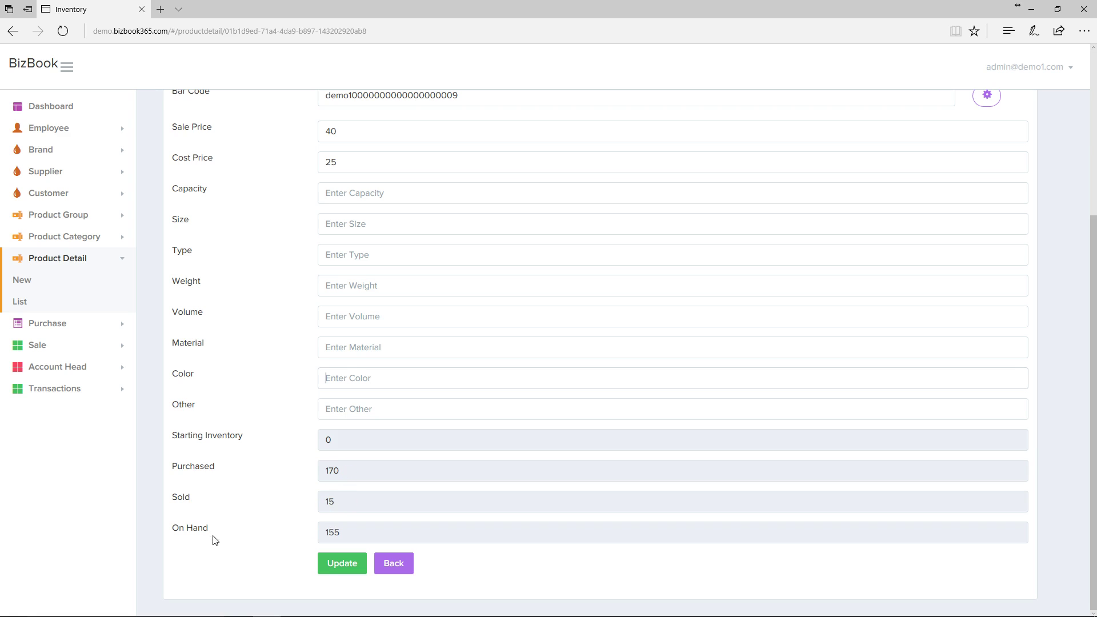
{"action": "double_click", "coordinate": [322, 532]}
{"action": "scroll", "coordinate": [286, 517], "scroll_direction": "up", "scroll_amount": 4}
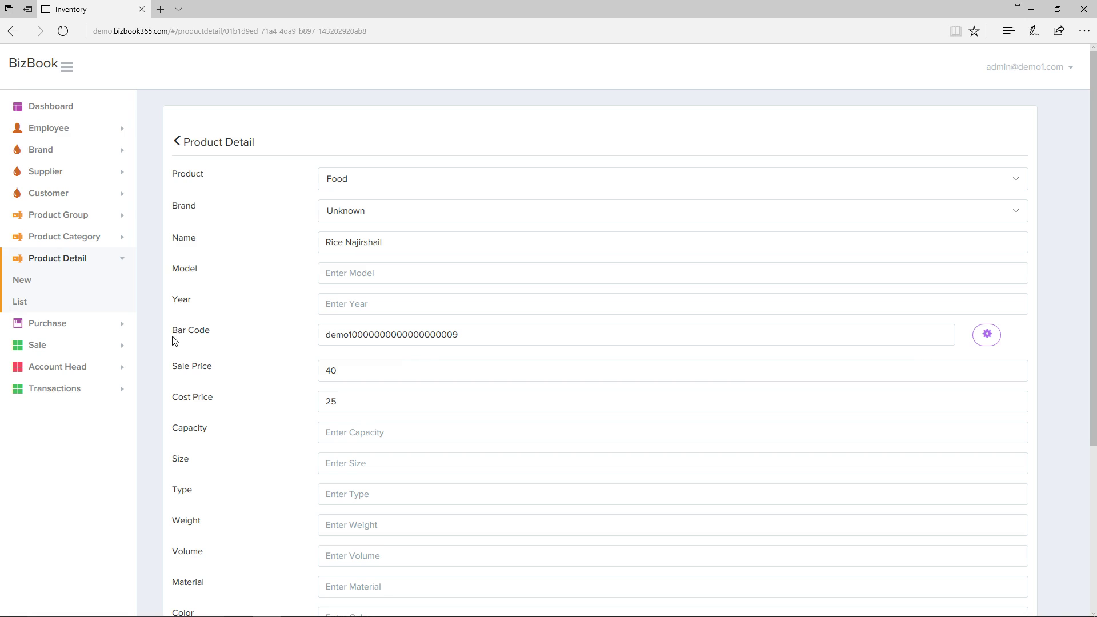
- Check Rice Najirshail's bar code field and look over the rest of the product form once more
{"action": "left_click_drag", "start_coordinate": [173, 331], "coordinate": [213, 335]}
{"action": "left_click", "coordinate": [229, 363]}
{"action": "scroll", "coordinate": [254, 388], "scroll_direction": "down", "scroll_amount": 4}
{"action": "scroll", "coordinate": [246, 394], "scroll_direction": "up", "scroll_amount": 4}
- Open the product category list and view the existing categories
{"action": "left_click", "coordinate": [60, 237]}
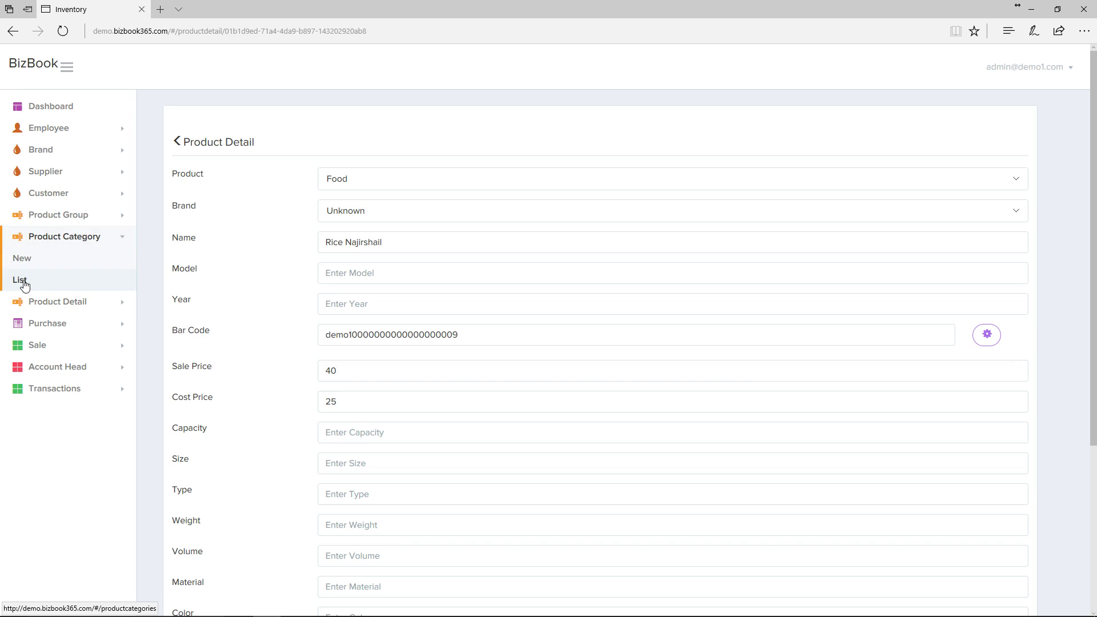
{"action": "left_click", "coordinate": [22, 281]}
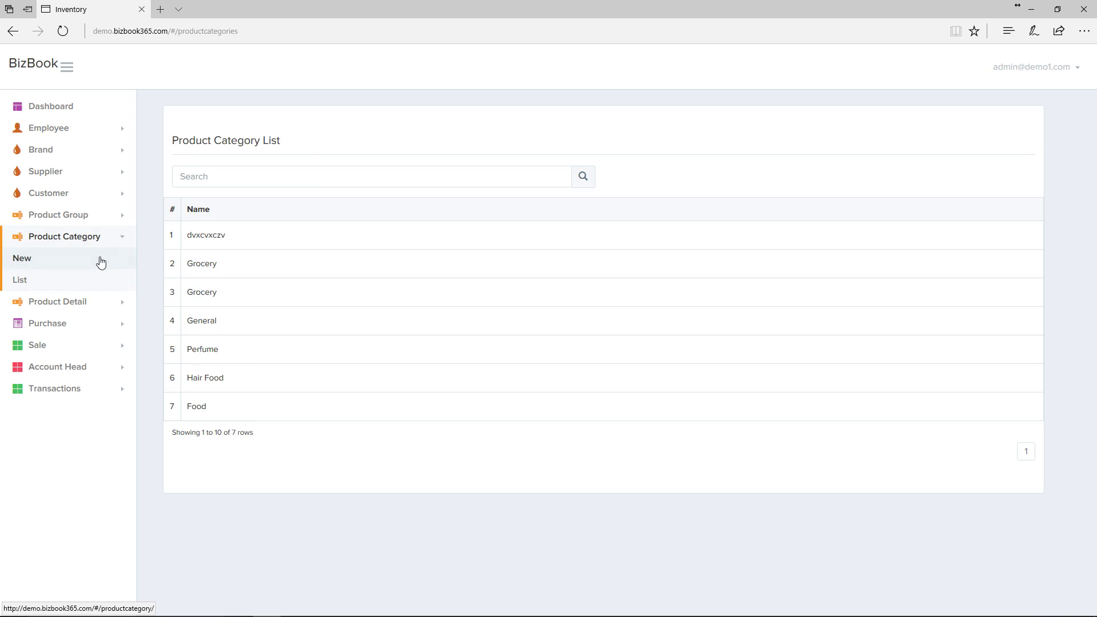
{"action": "left_click", "coordinate": [60, 238]}
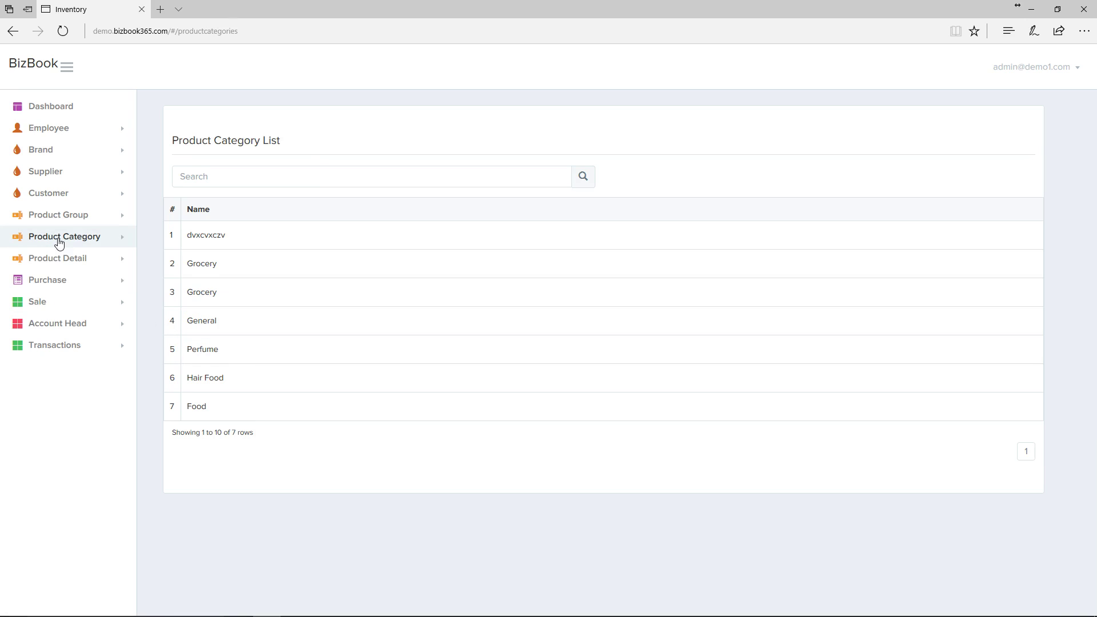
- Open the Polo Blue 8ml product history, view the first sale's order page, and return to the history
{"action": "left_click", "coordinate": [57, 283]}
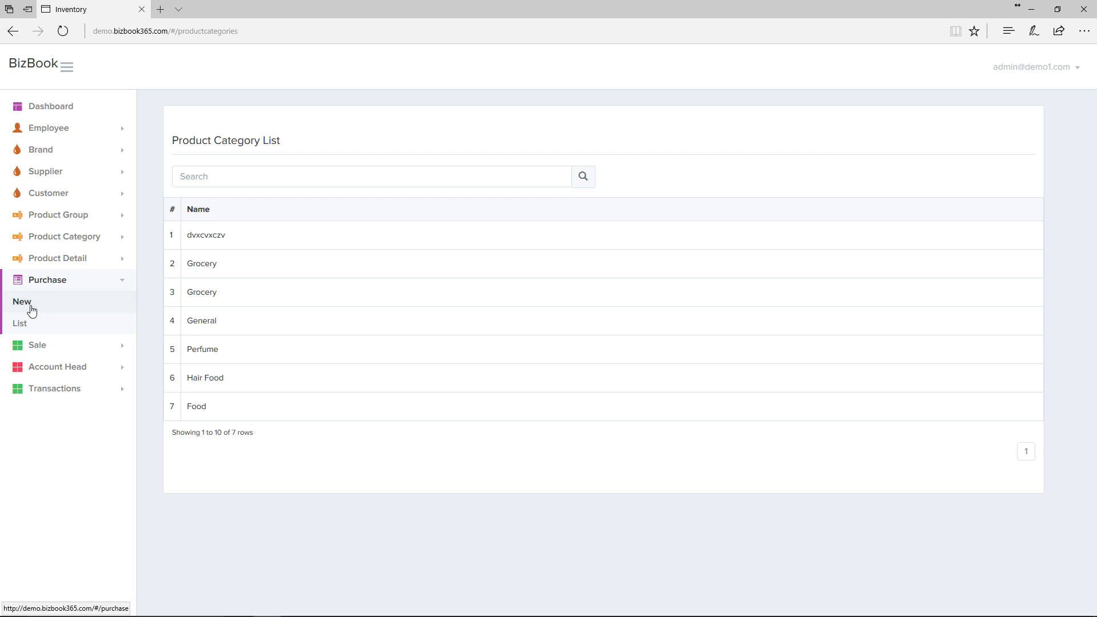
{"action": "left_click", "coordinate": [57, 260]}
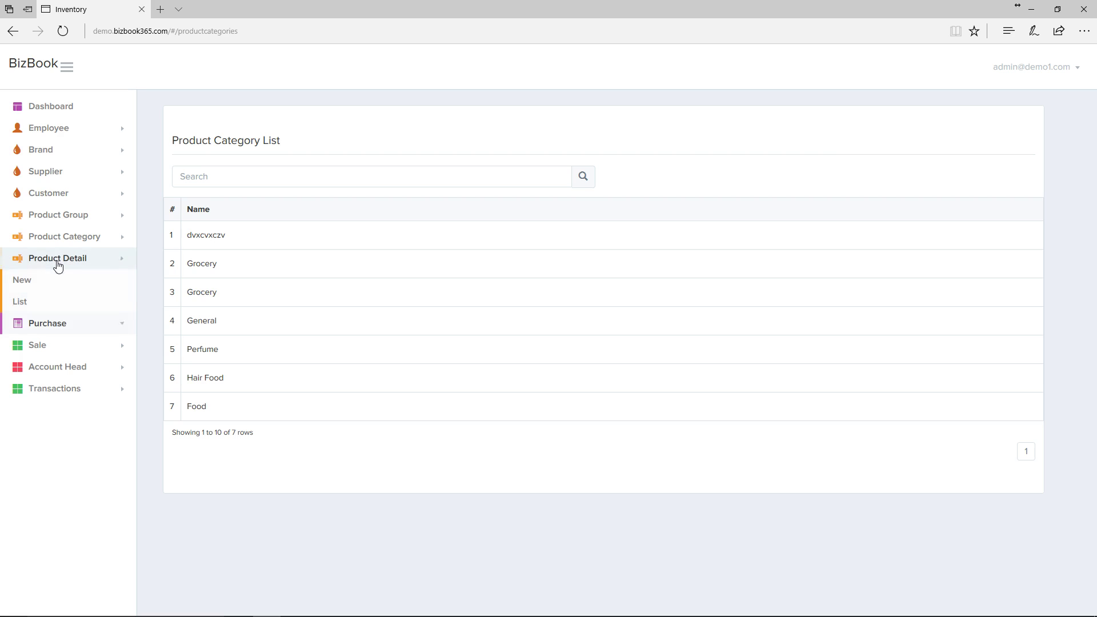
{"action": "left_click", "coordinate": [21, 301]}
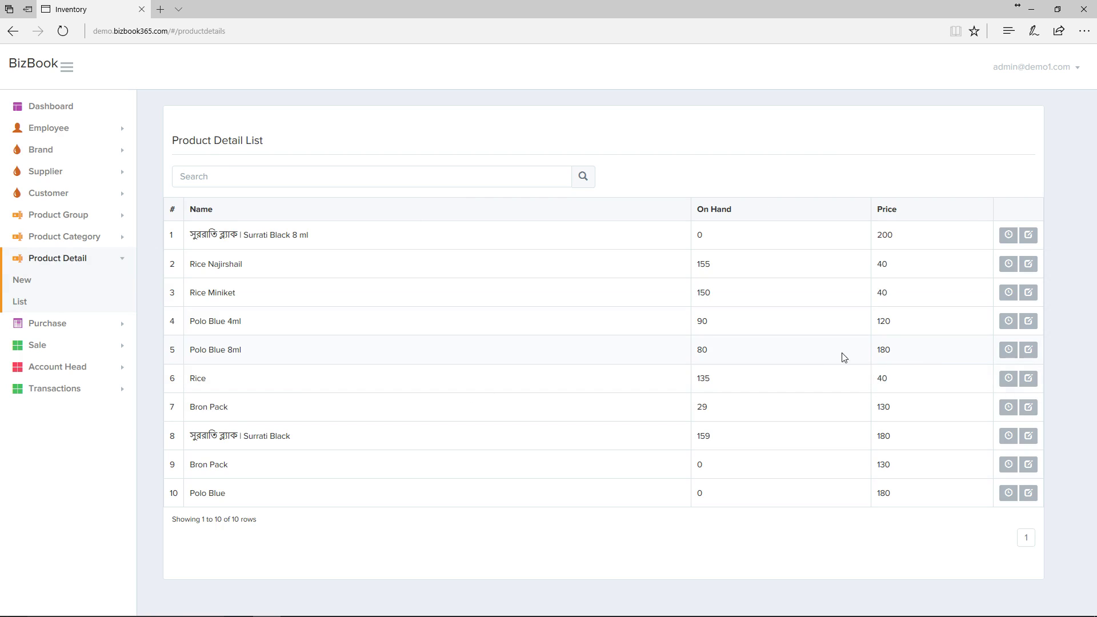
{"action": "left_click", "coordinate": [1006, 351]}
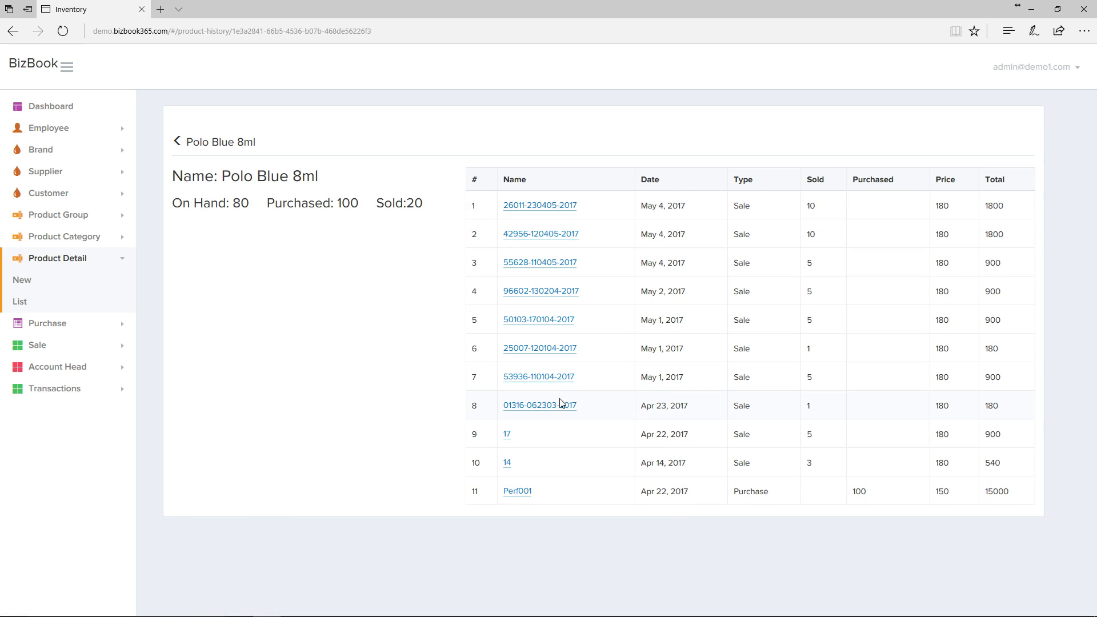
{"action": "left_click", "coordinate": [536, 207]}
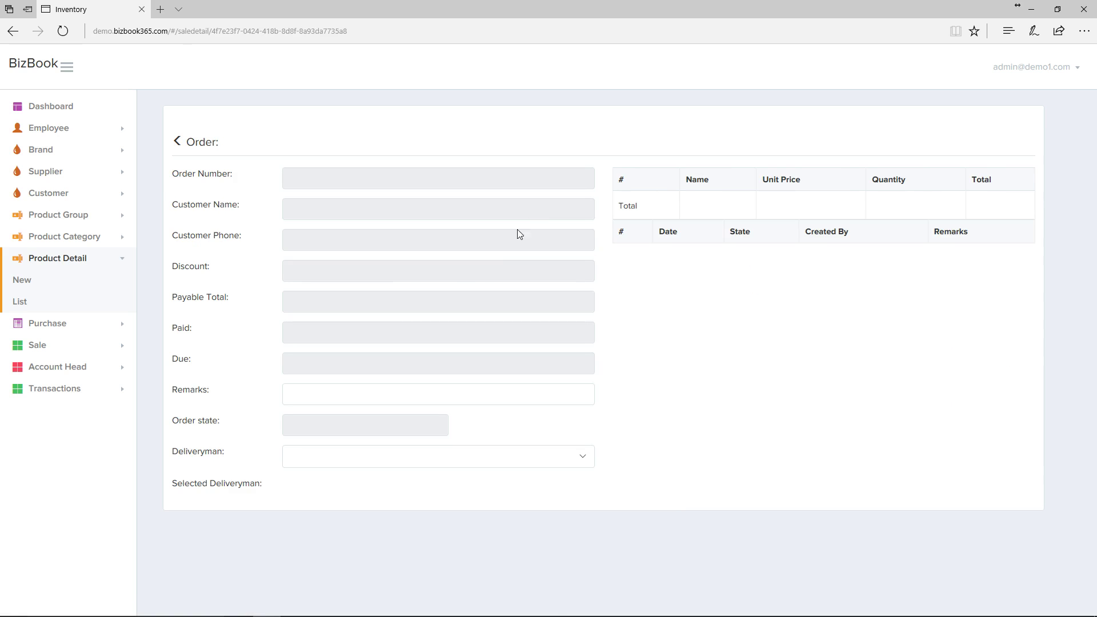
{"action": "left_click", "coordinate": [177, 141]}
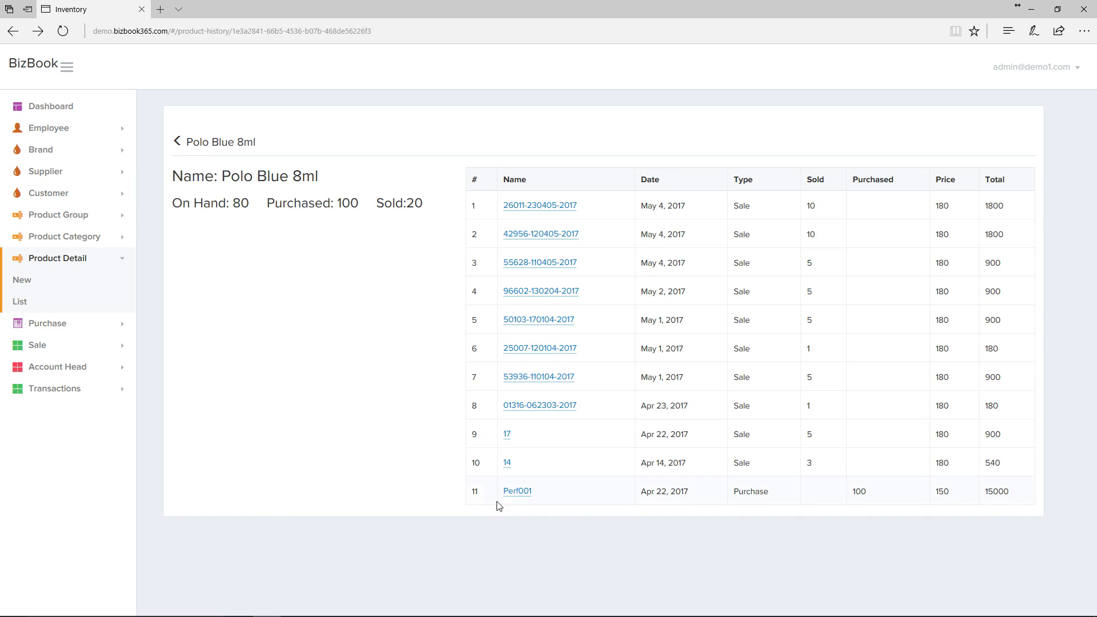
- Open the purchase order in Polo Blue 8ml's history, examine its supplier, items and amounts, and return to the history
{"action": "left_click", "coordinate": [517, 495]}
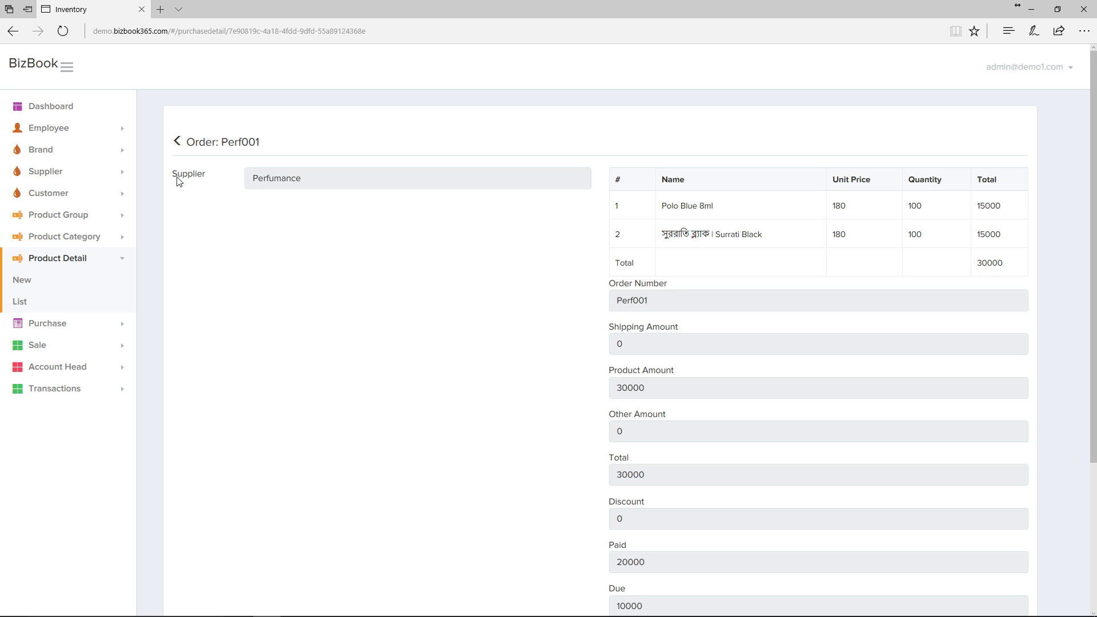
{"action": "left_click_drag", "start_coordinate": [264, 181], "coordinate": [338, 265]}
{"action": "left_click", "coordinate": [365, 317]}
{"action": "scroll", "coordinate": [368, 325], "scroll_direction": "down", "scroll_amount": 3}
{"action": "scroll", "coordinate": [368, 325], "scroll_direction": "up", "scroll_amount": 3}
{"action": "left_click", "coordinate": [173, 141]}
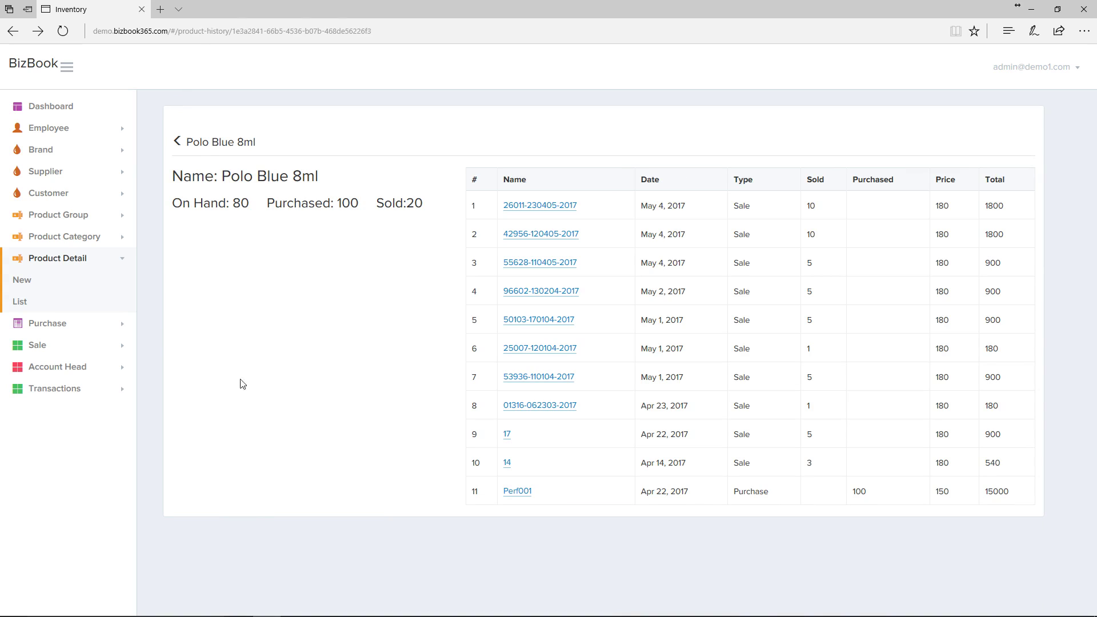
- Start a new purchase and choose Perfumance as the supplier
{"action": "left_click", "coordinate": [37, 345]}
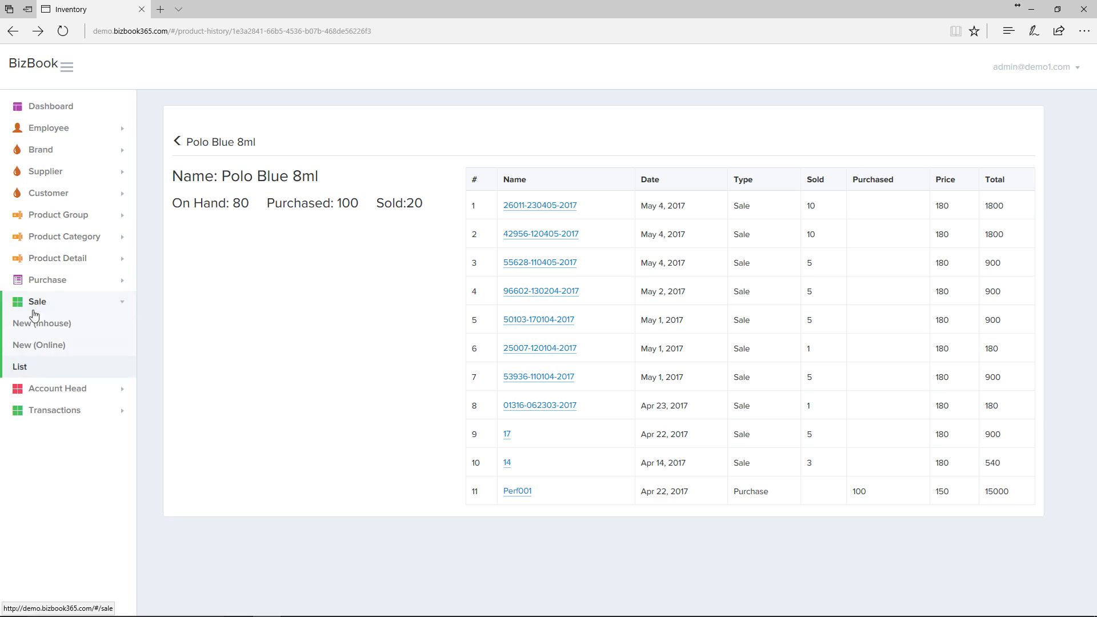
{"action": "left_click", "coordinate": [38, 280]}
{"action": "left_click", "coordinate": [32, 303]}
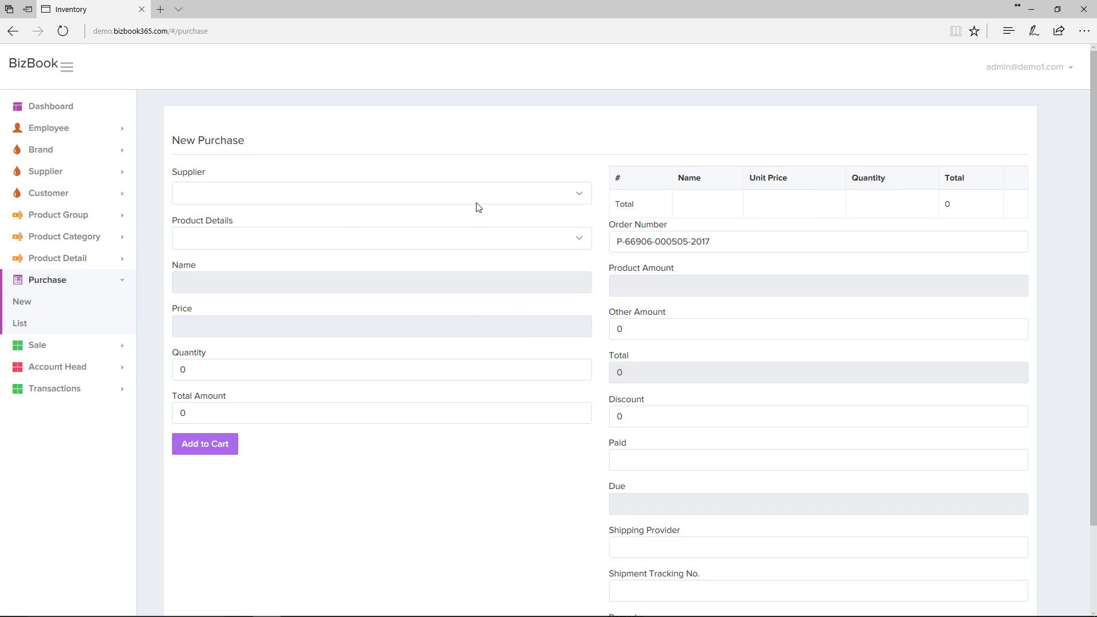
{"action": "left_click", "coordinate": [530, 193]}
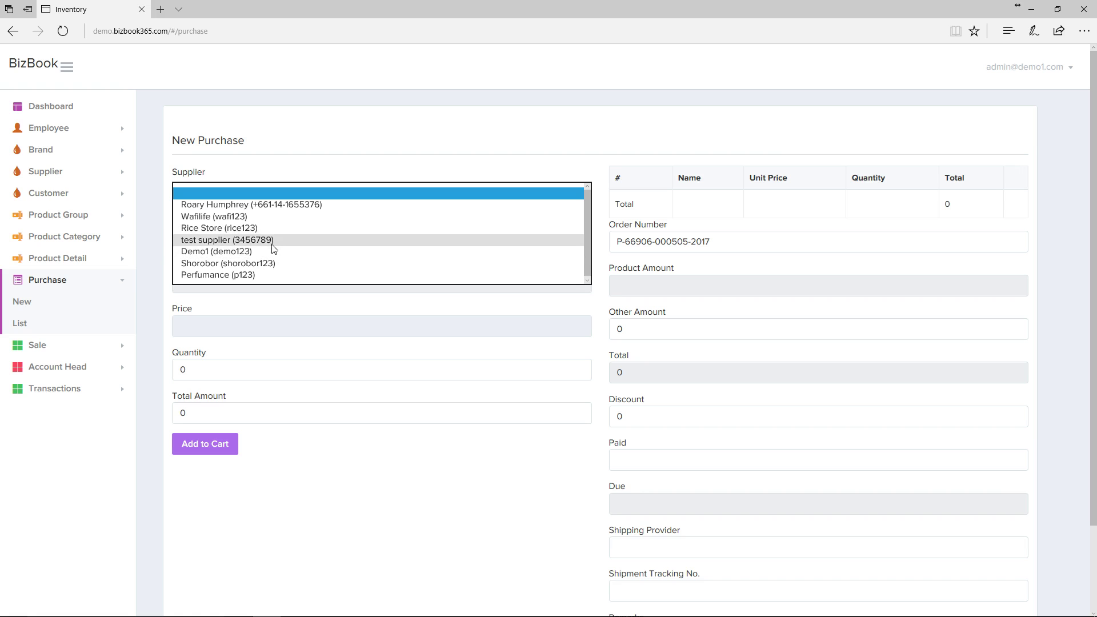
{"action": "left_click", "coordinate": [270, 274]}
- Add 50 units of Polo Blue 4ml to the purchase cart
{"action": "left_click", "coordinate": [485, 230]}
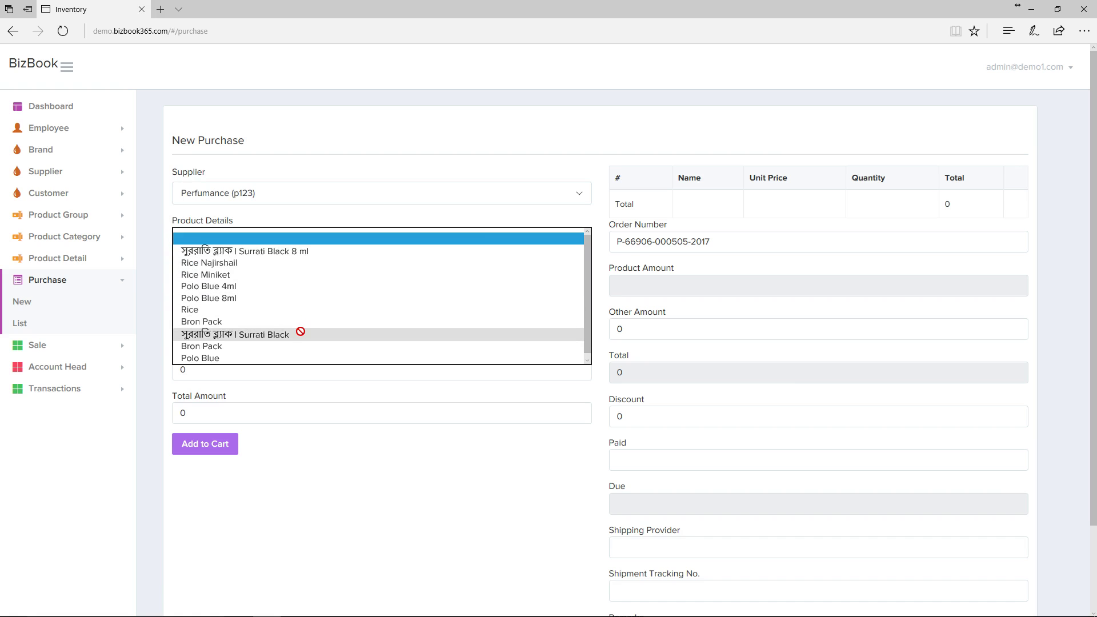
{"action": "left_click", "coordinate": [314, 285]}
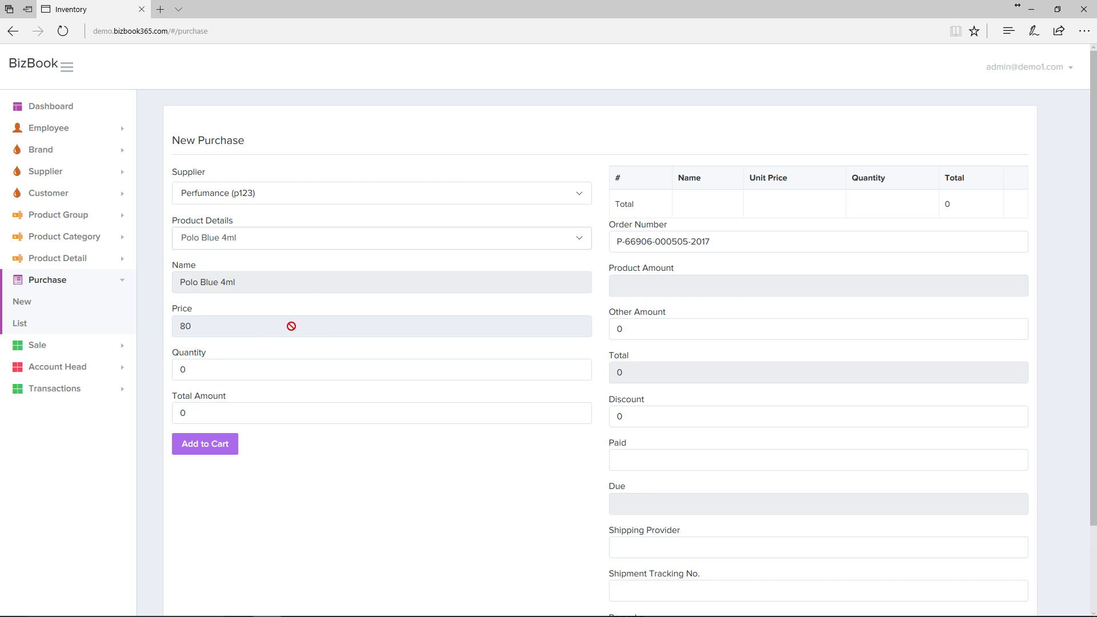
{"action": "left_click", "coordinate": [267, 370]}
{"action": "type", "text": "50"}
{"action": "key", "text": "Tab"}
{"action": "left_click", "coordinate": [213, 448]}
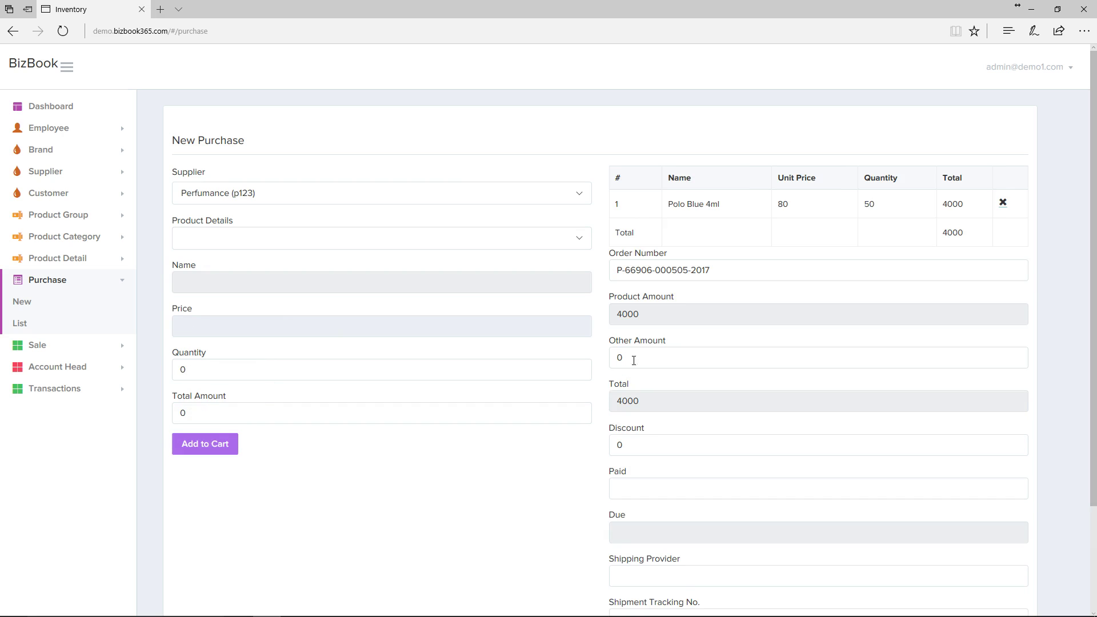
- Set the purchase's paid amount to 0 and save the purchase
{"action": "scroll", "coordinate": [719, 324], "scroll_direction": "down", "scroll_amount": 2}
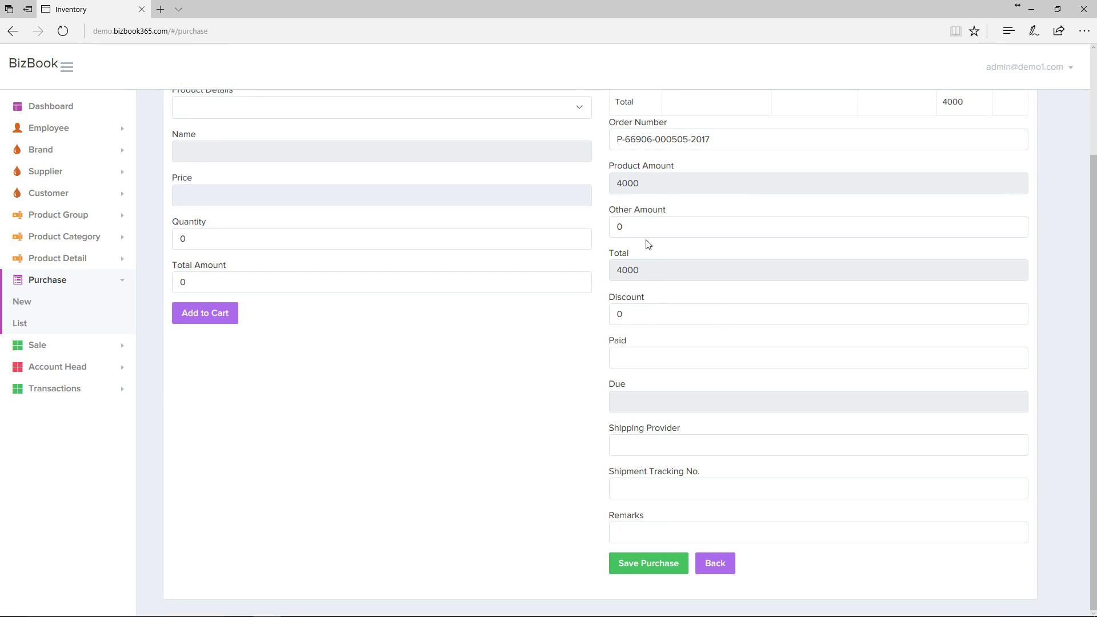
{"action": "left_click", "coordinate": [649, 323]}
{"action": "left_click", "coordinate": [655, 361]}
{"action": "type", "text": "400"}
{"action": "key", "text": "BackSpace"}
{"action": "key", "text": "BackSpace"}
{"action": "key", "text": "BackSpace"}
{"action": "type", "text": "0"}
{"action": "left_click", "coordinate": [566, 435]}
{"action": "left_click", "coordinate": [643, 565]}
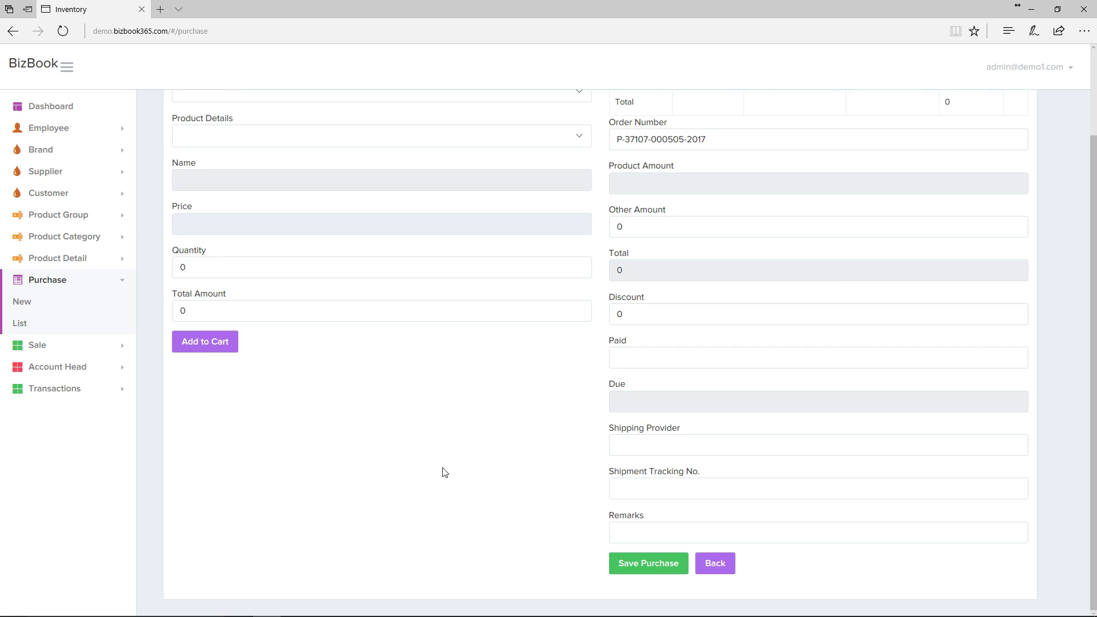
- Open the history of Polo Blue 4ml from the product detail list, check its stock and purchase entries, and return to the list
{"action": "scroll", "coordinate": [444, 472], "scroll_direction": "up", "scroll_amount": 2}
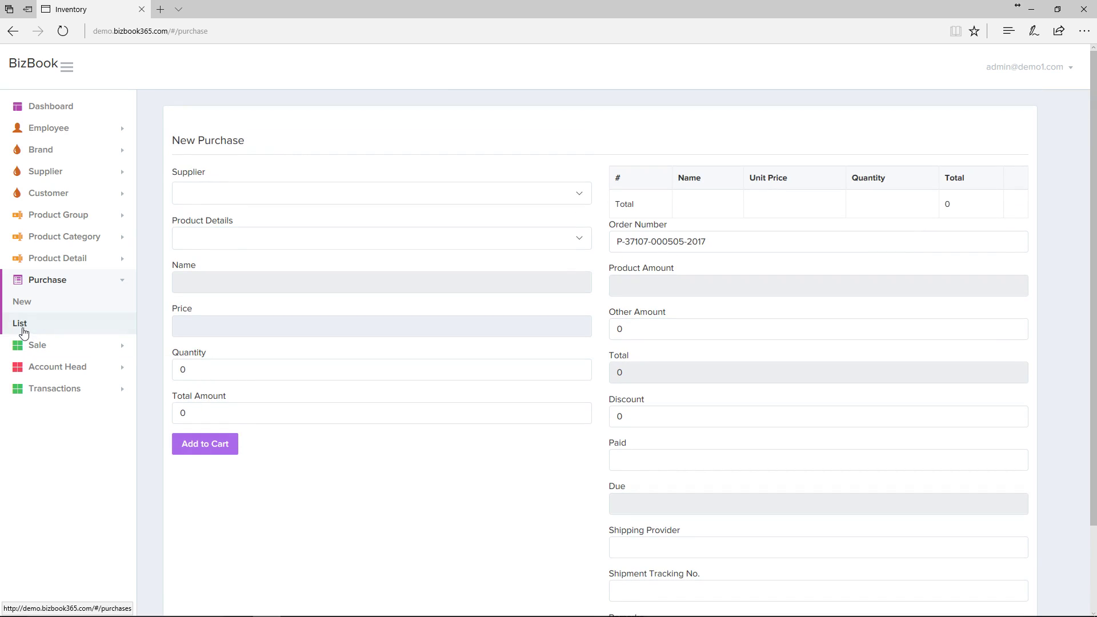
{"action": "left_click", "coordinate": [43, 258]}
{"action": "left_click", "coordinate": [23, 301]}
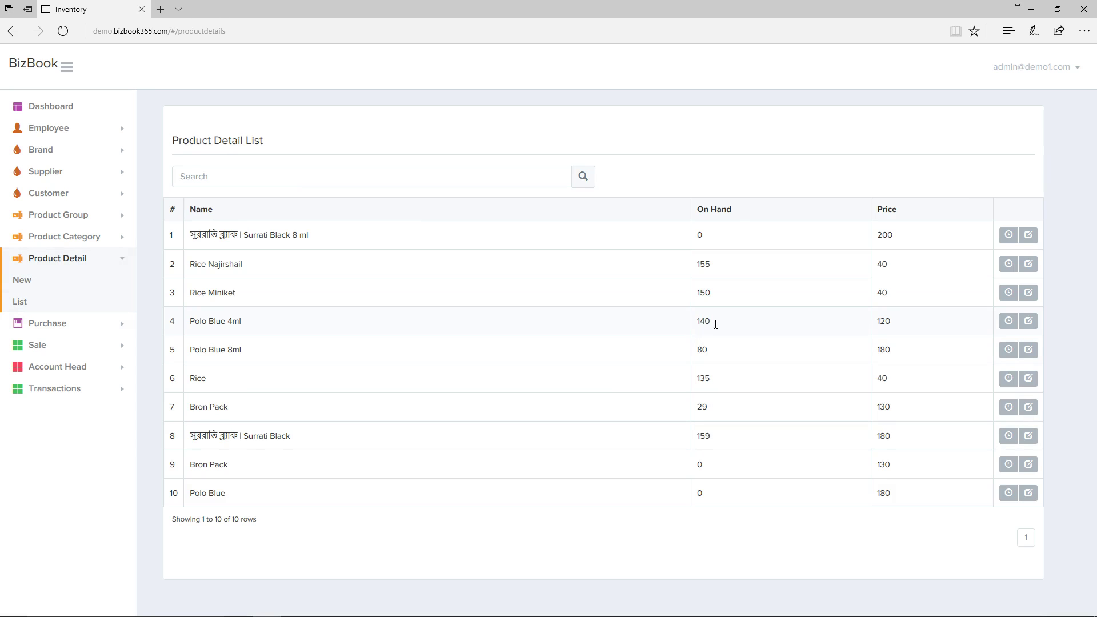
{"action": "left_click", "coordinate": [1008, 321]}
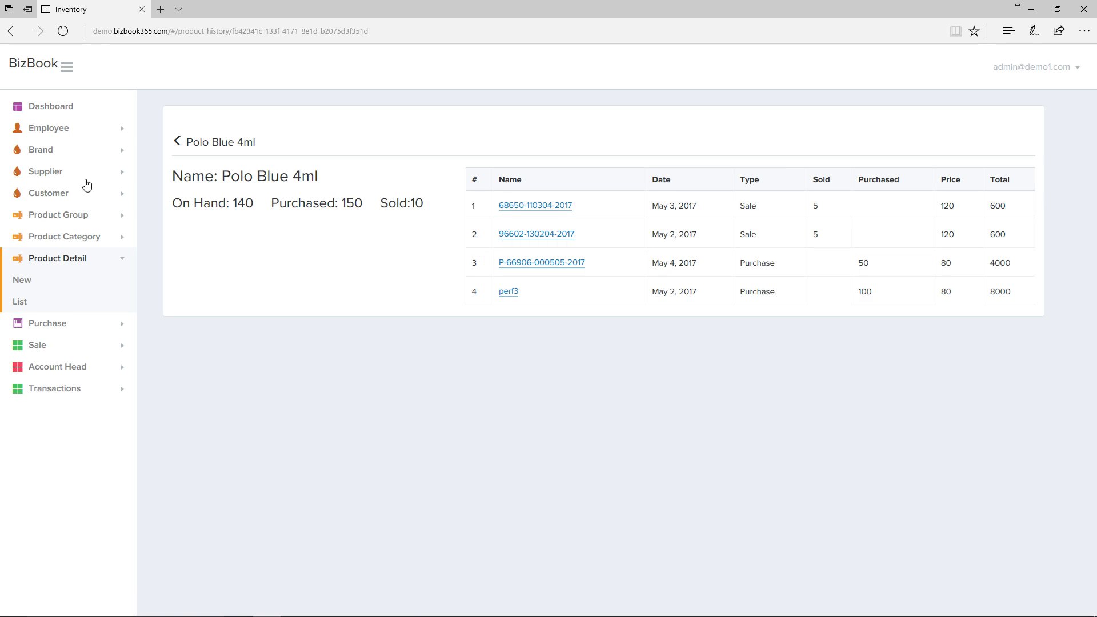
{"action": "left_click", "coordinate": [177, 141]}
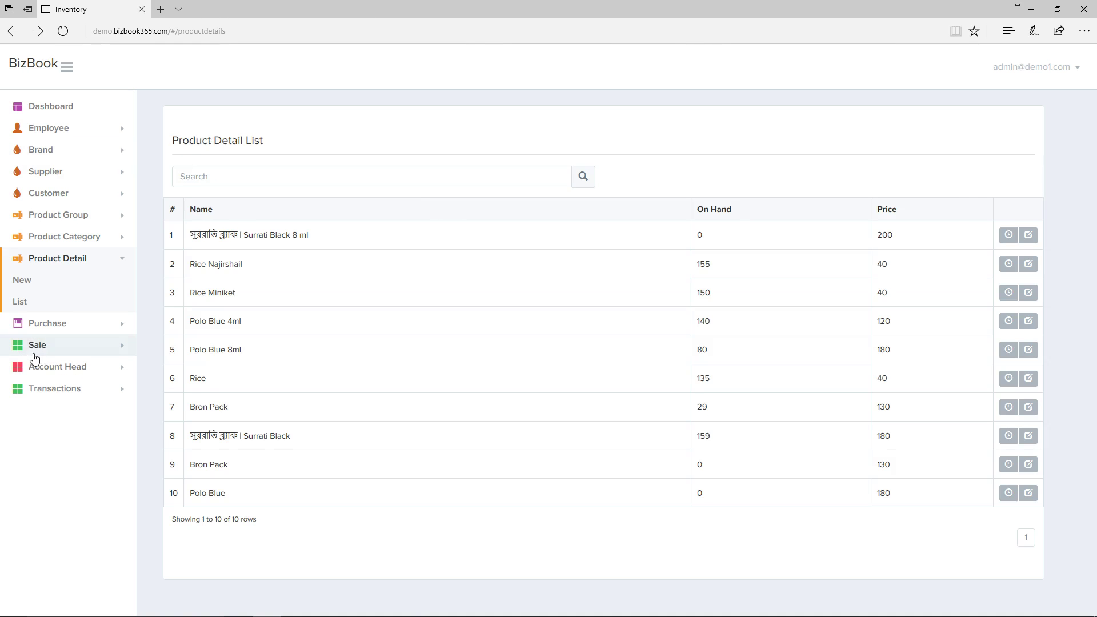
- Open the newest Perfumance order in the purchase history, review its items and amounts, and return to the purchase history
{"action": "left_click", "coordinate": [45, 324]}
{"action": "left_click", "coordinate": [22, 323]}
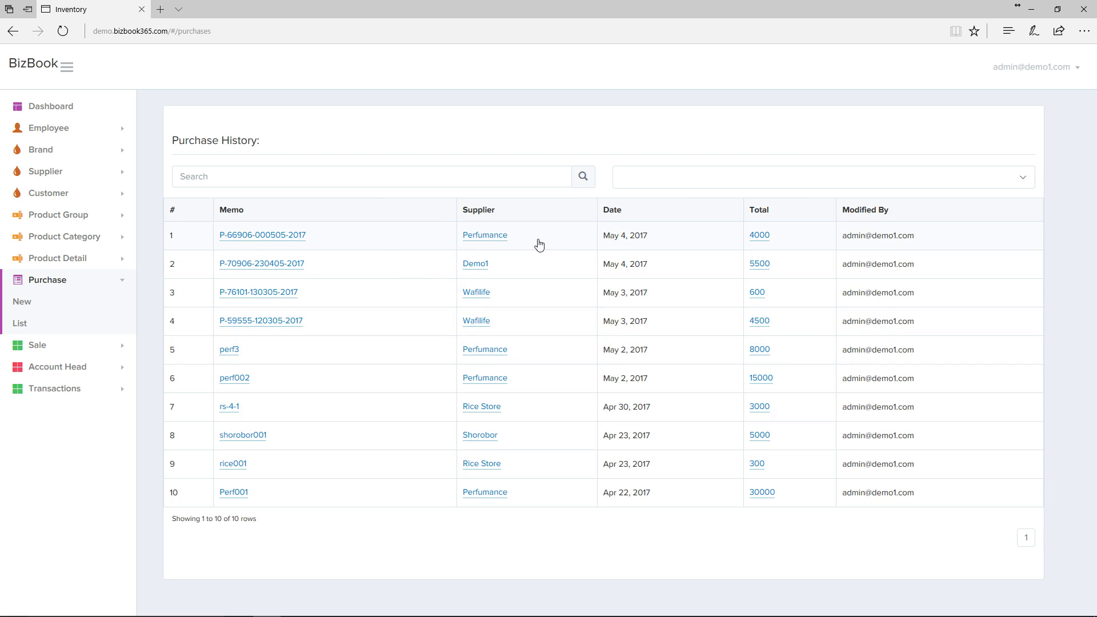
{"action": "left_click", "coordinate": [266, 237]}
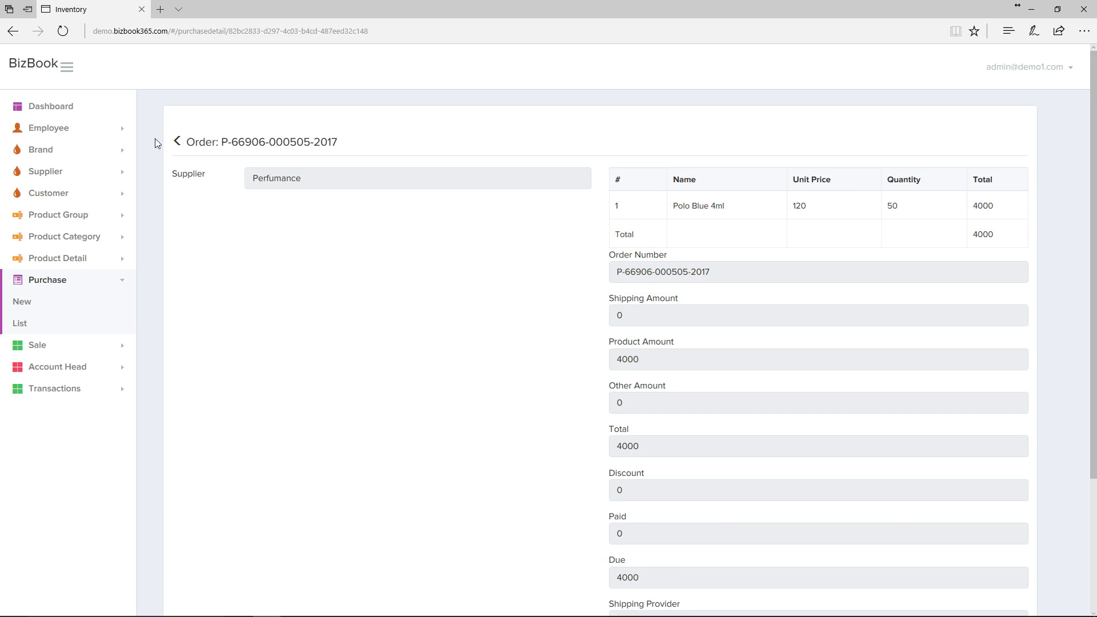
{"action": "left_click", "coordinate": [177, 141]}
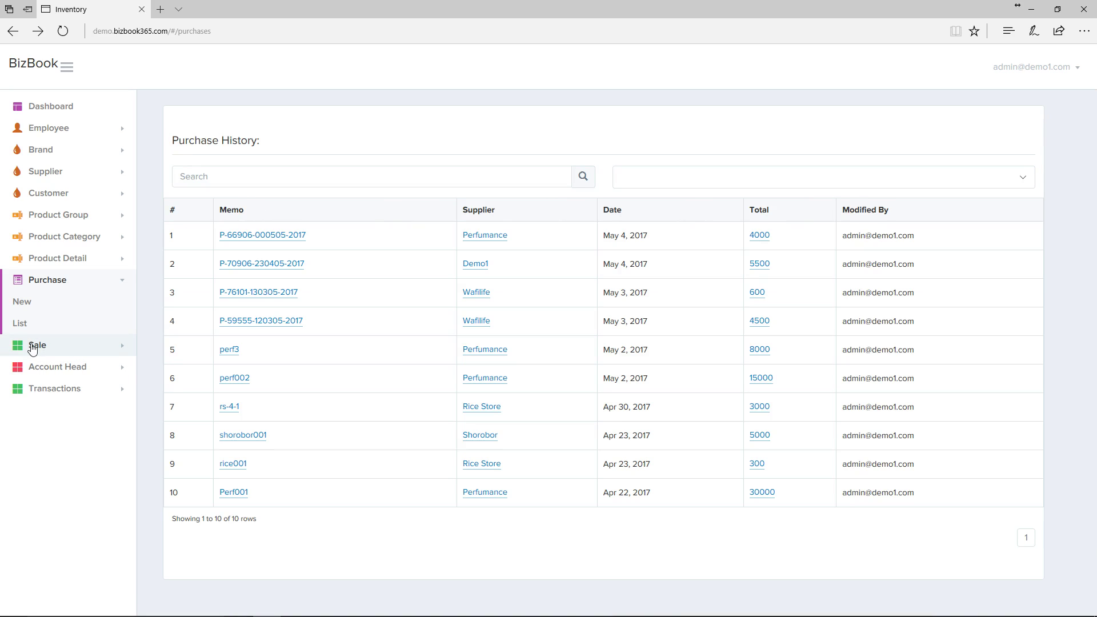
- Open the list of sales to view the recorded orders
{"action": "left_click", "coordinate": [33, 346]}
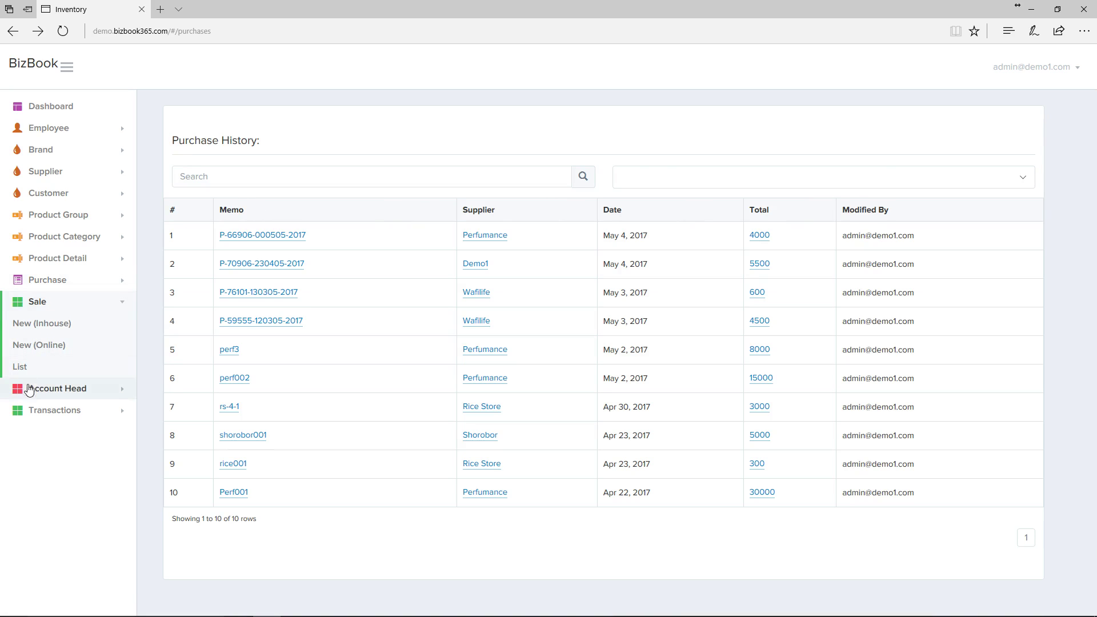
{"action": "left_click", "coordinate": [26, 370]}
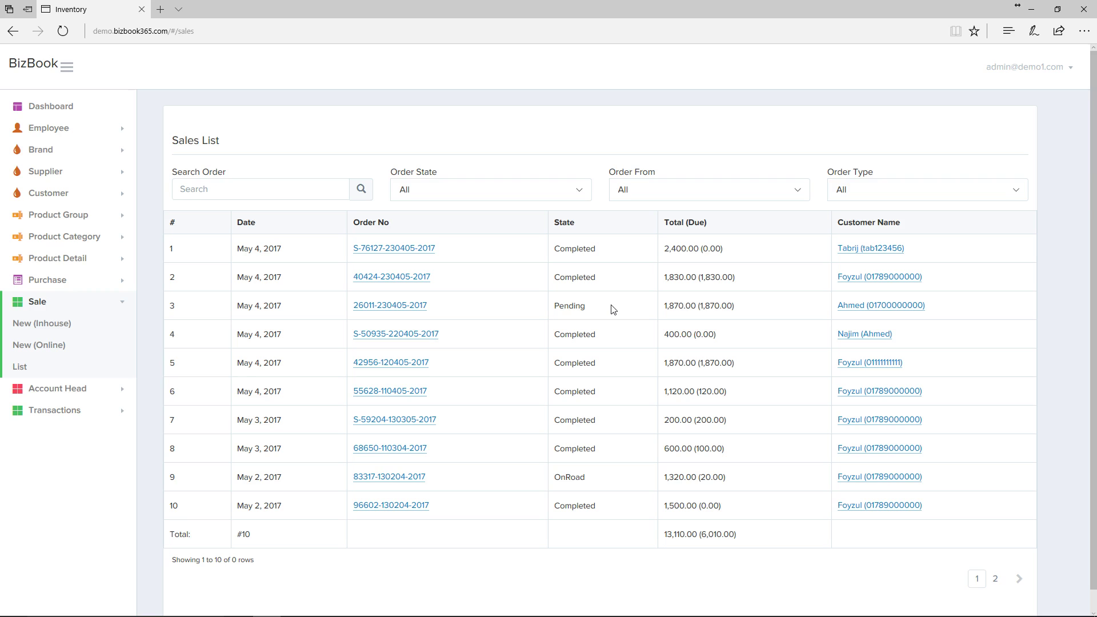